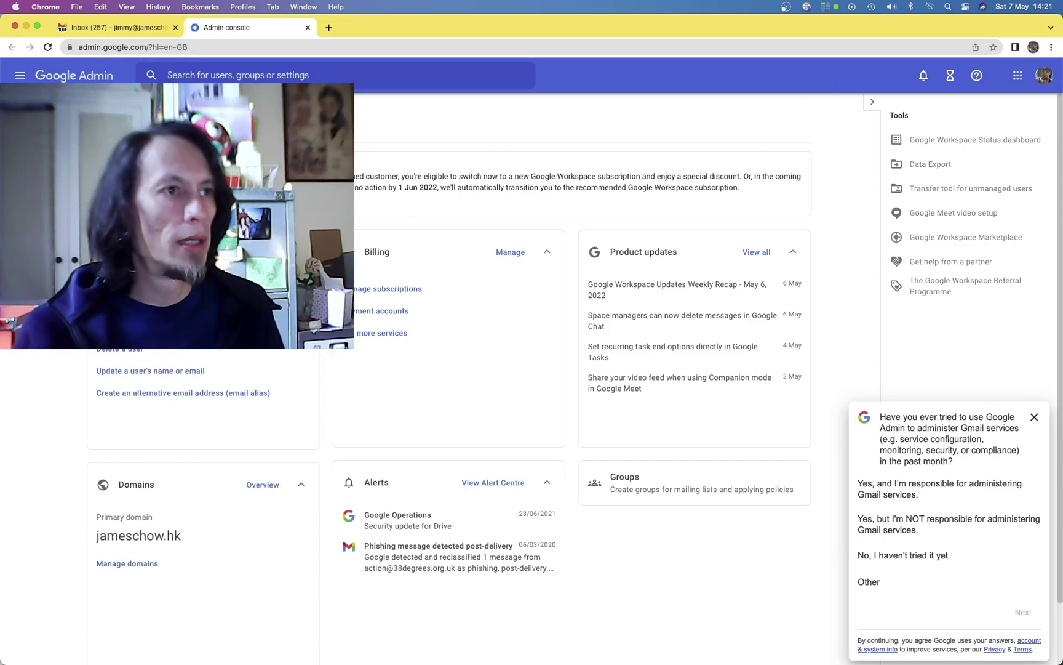
Glance at the Gmail inbox, then return to the Google Admin console dashboard.
{"action": "left_click", "coordinate": [121, 29]}
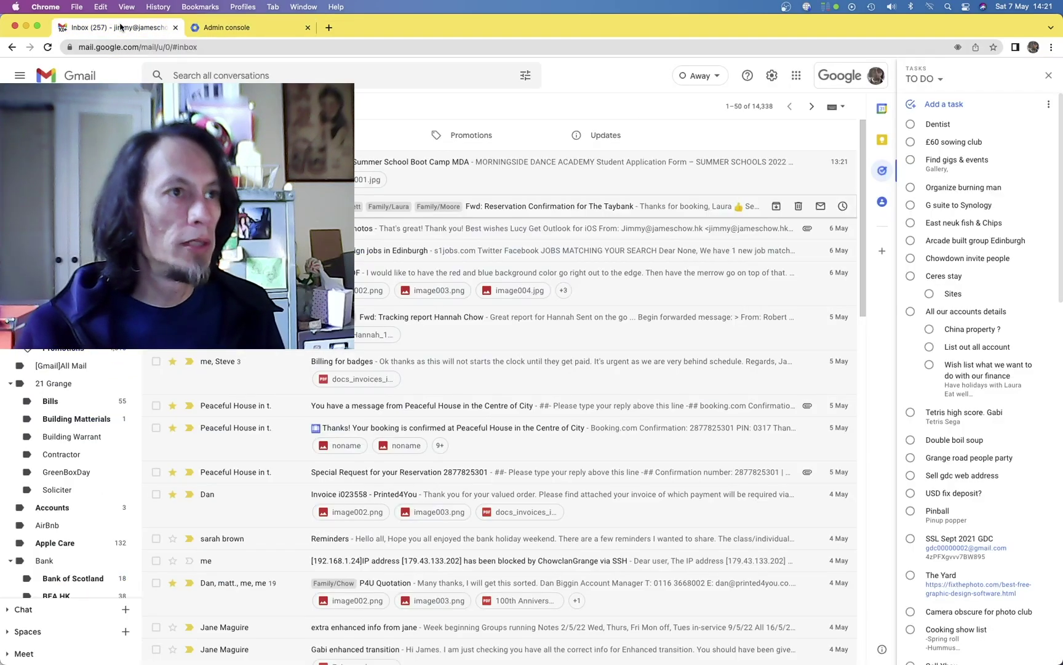
{"action": "left_click", "coordinate": [216, 35]}
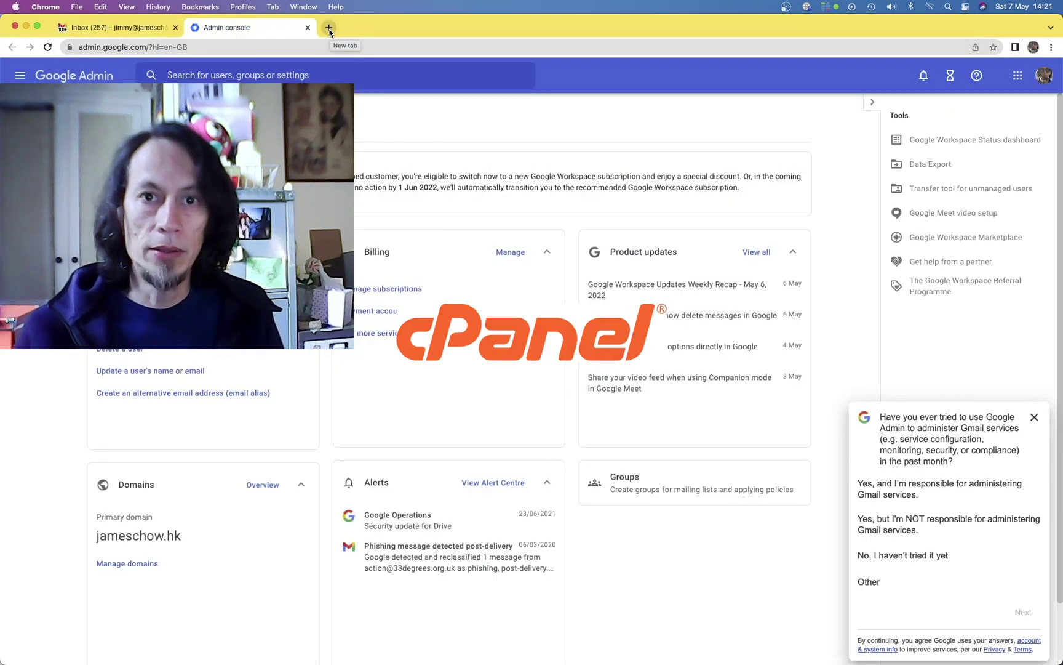
In a new tab, launch cPanel for the jameschow.hk Deluxe Hosting account from GoDaddy.
{"action": "left_click", "coordinate": [329, 28]}
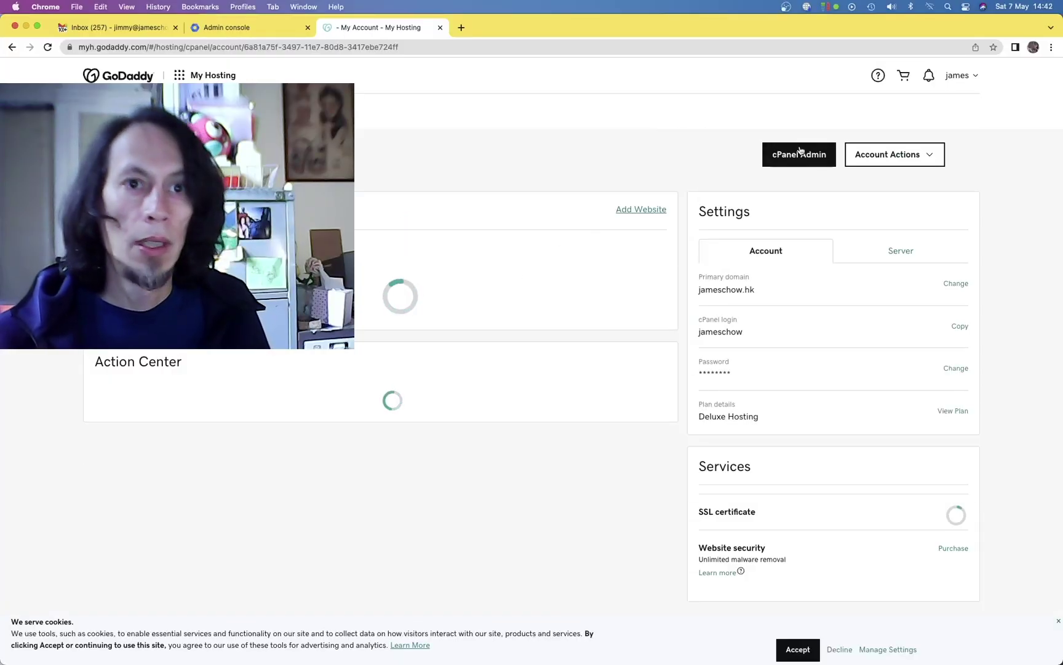
{"action": "left_click", "coordinate": [800, 153]}
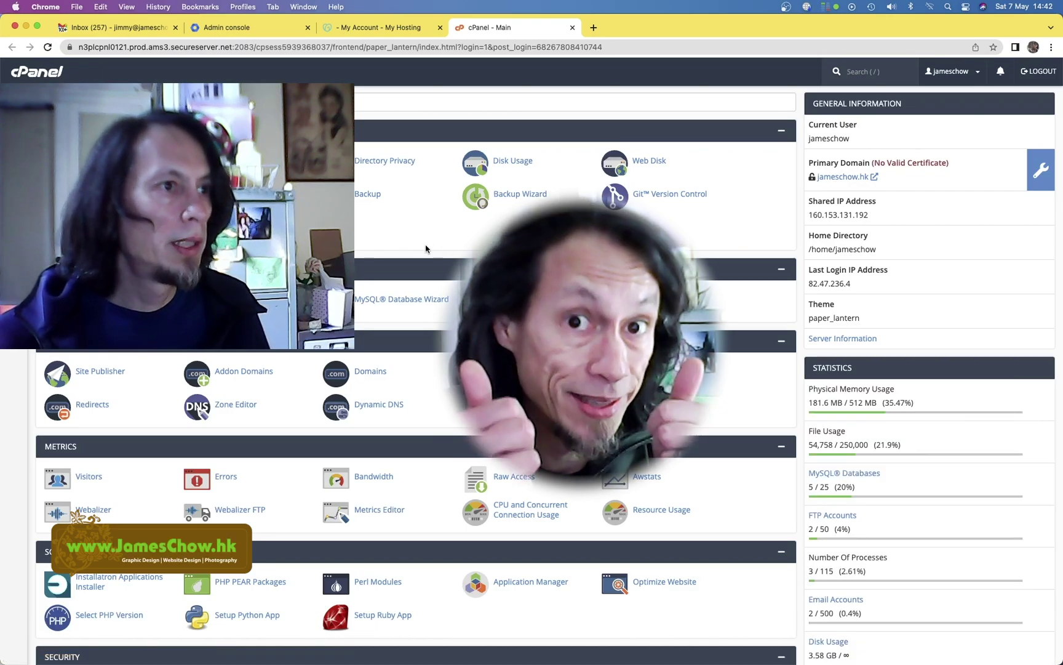
Open cPanel Email Accounts and briefly expand the third mailbox's details.
{"action": "scroll", "coordinate": [424, 248], "scroll_direction": "down", "scroll_amount": 1}
{"action": "scroll", "coordinate": [421, 248], "scroll_direction": "down", "scroll_amount": 10}
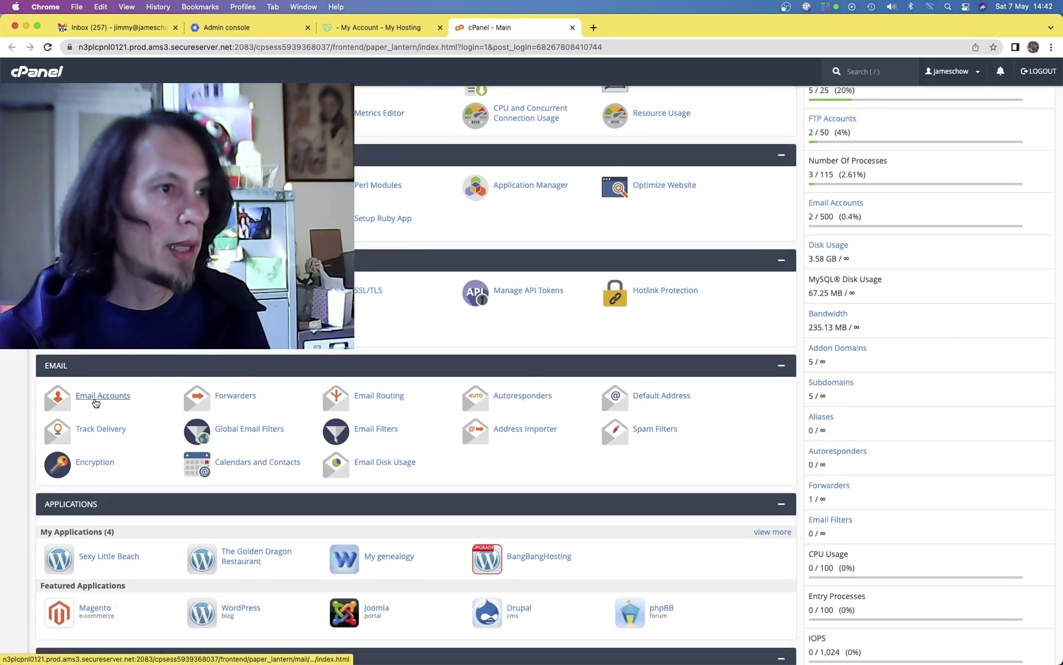
{"action": "left_click", "coordinate": [95, 403]}
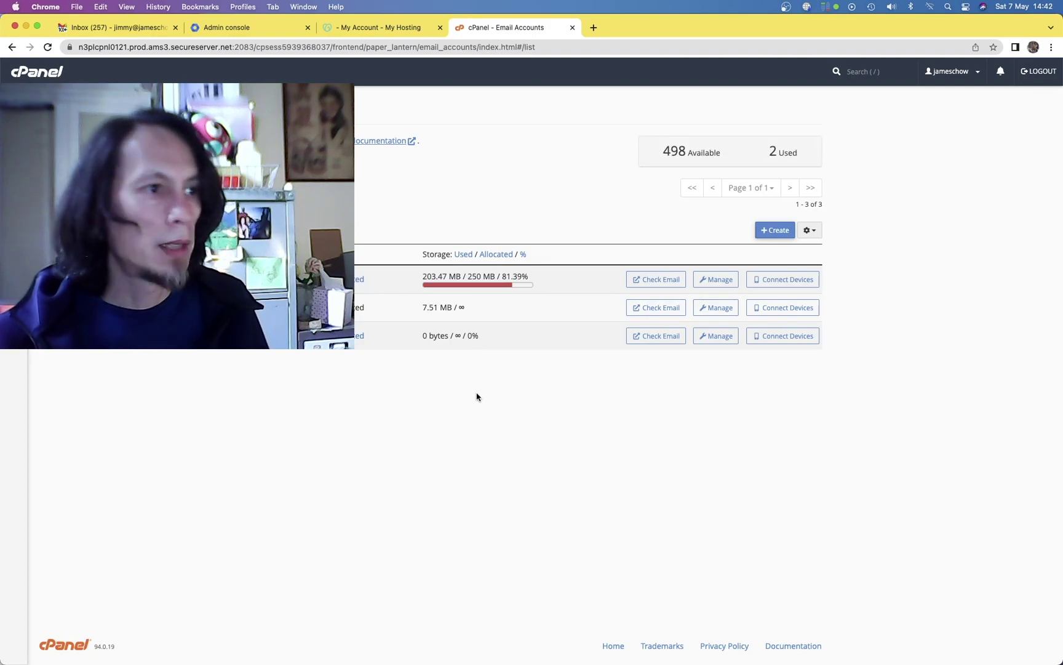
{"action": "left_click", "coordinate": [66, 336]}
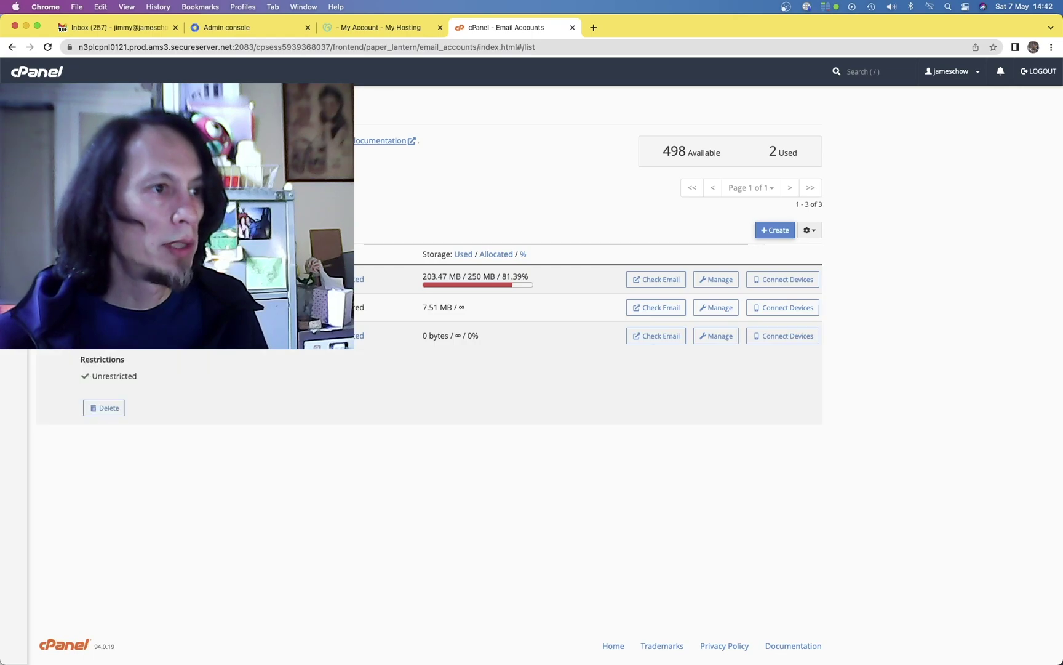
{"action": "left_click", "coordinate": [66, 336]}
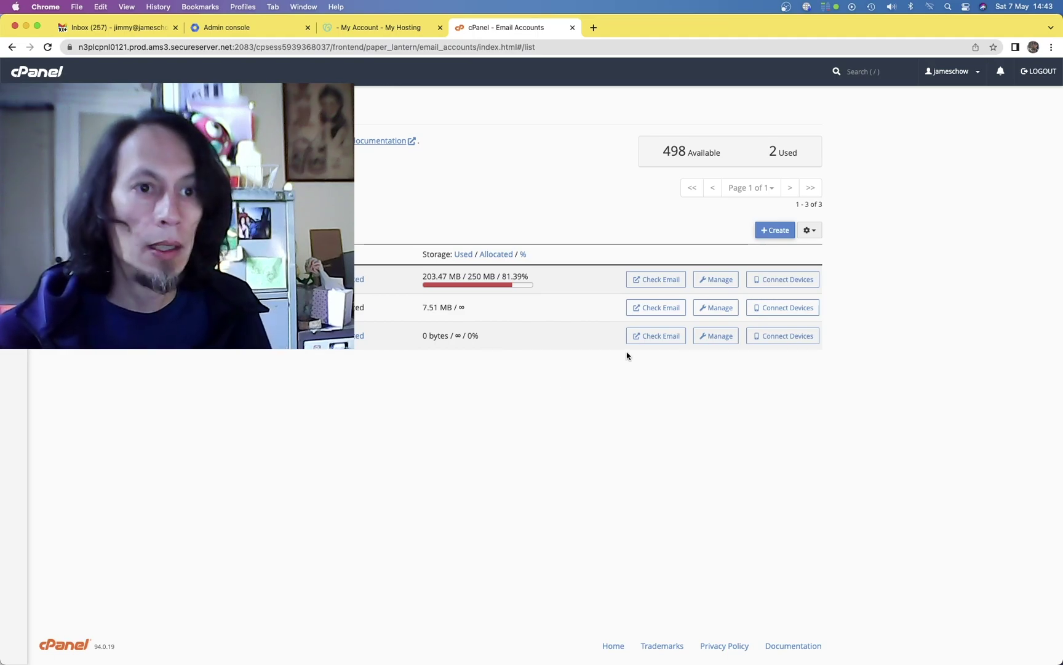
Start a new email account and fill in a browser-generated strong password.
{"action": "left_click", "coordinate": [770, 231]}
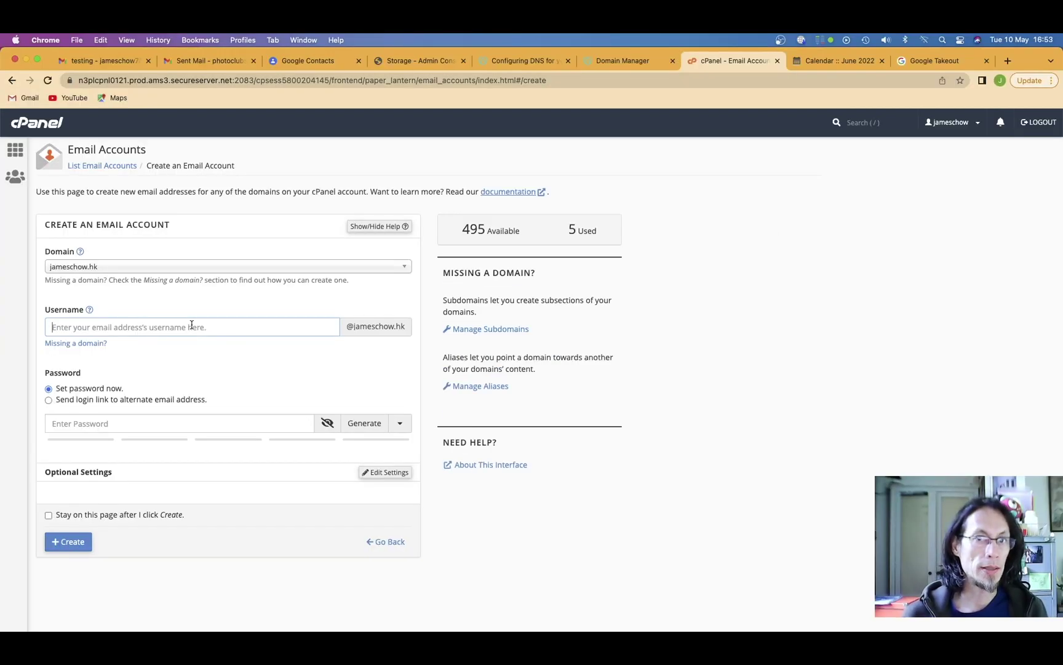
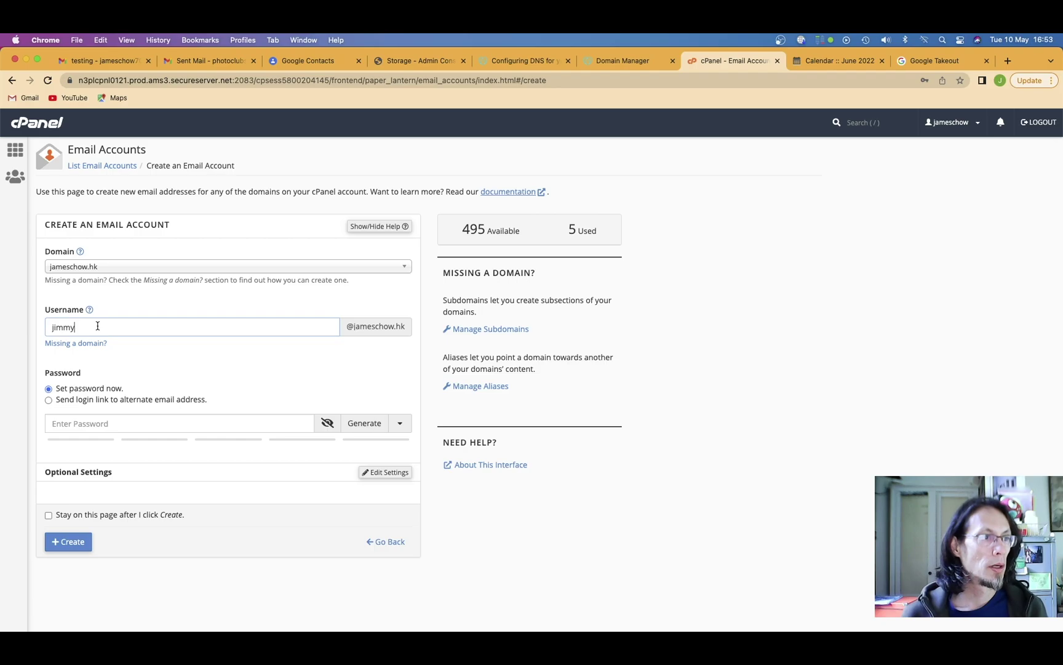
{"action": "left_click", "coordinate": [197, 424]}
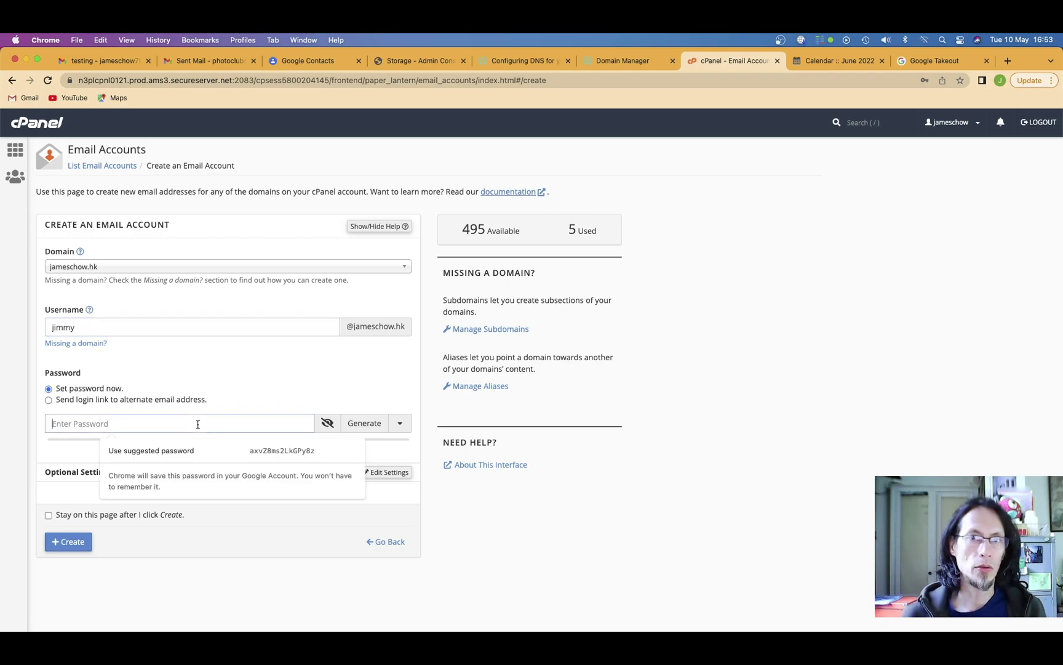
{"action": "left_click", "coordinate": [219, 450]}
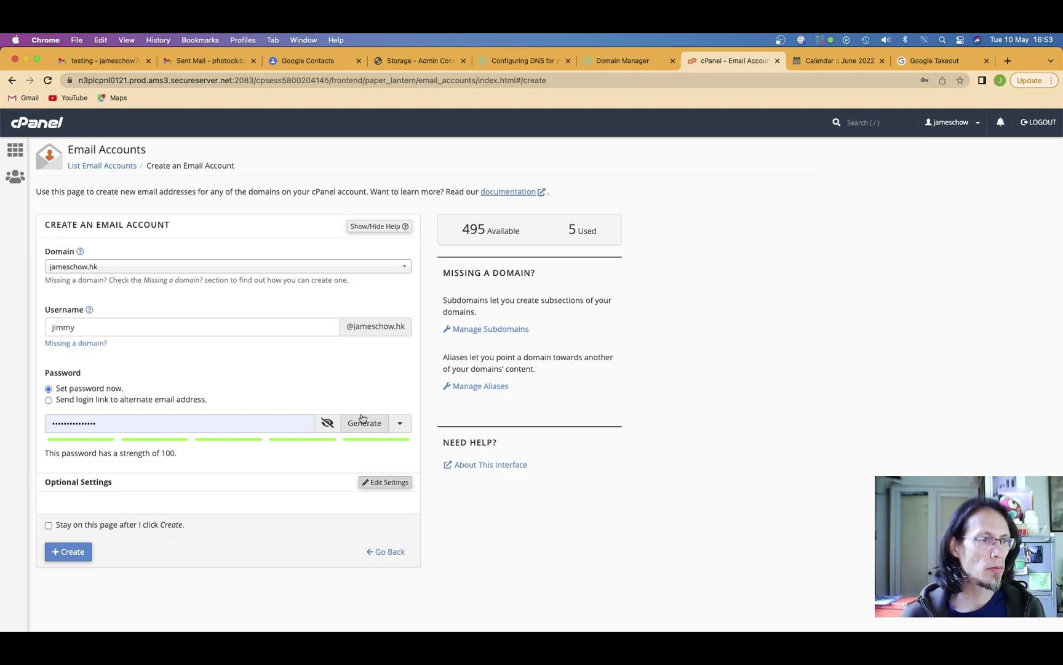
{"action": "left_click", "coordinate": [327, 424]}
{"action": "double_click", "coordinate": [86, 427]}
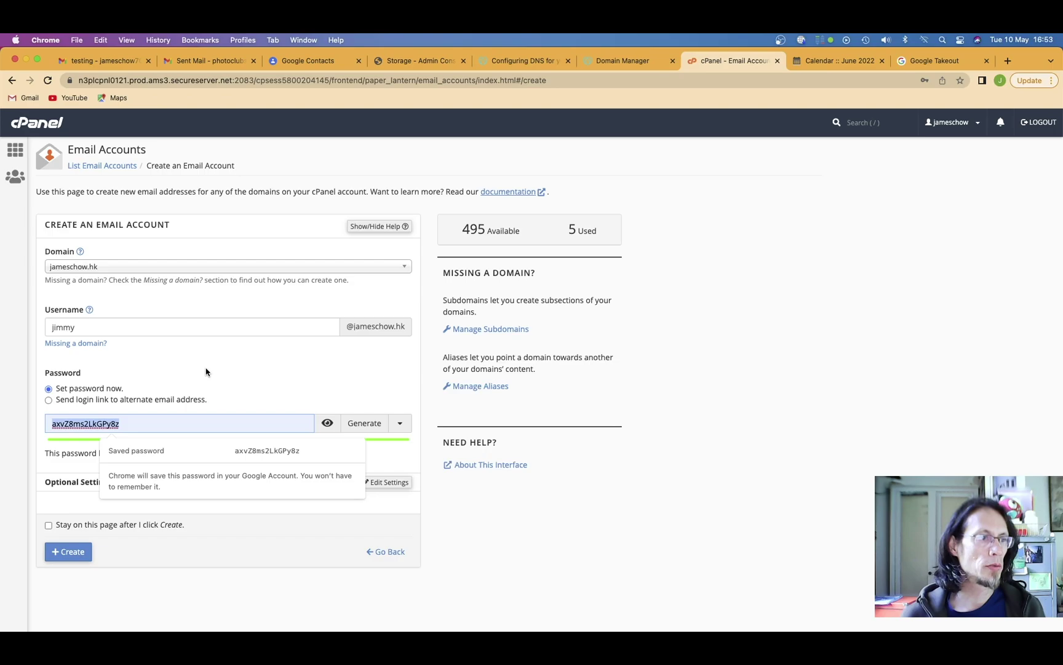
{"action": "left_click", "coordinate": [157, 511]}
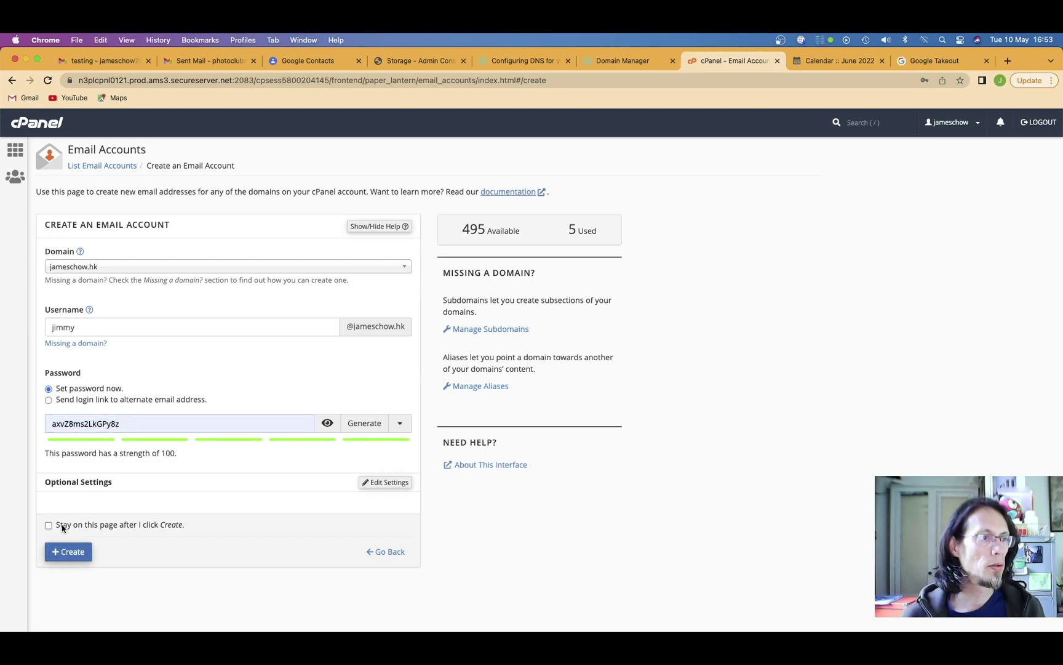
{"action": "double_click", "coordinate": [57, 326]}
{"action": "key", "text": "BackSpace"}
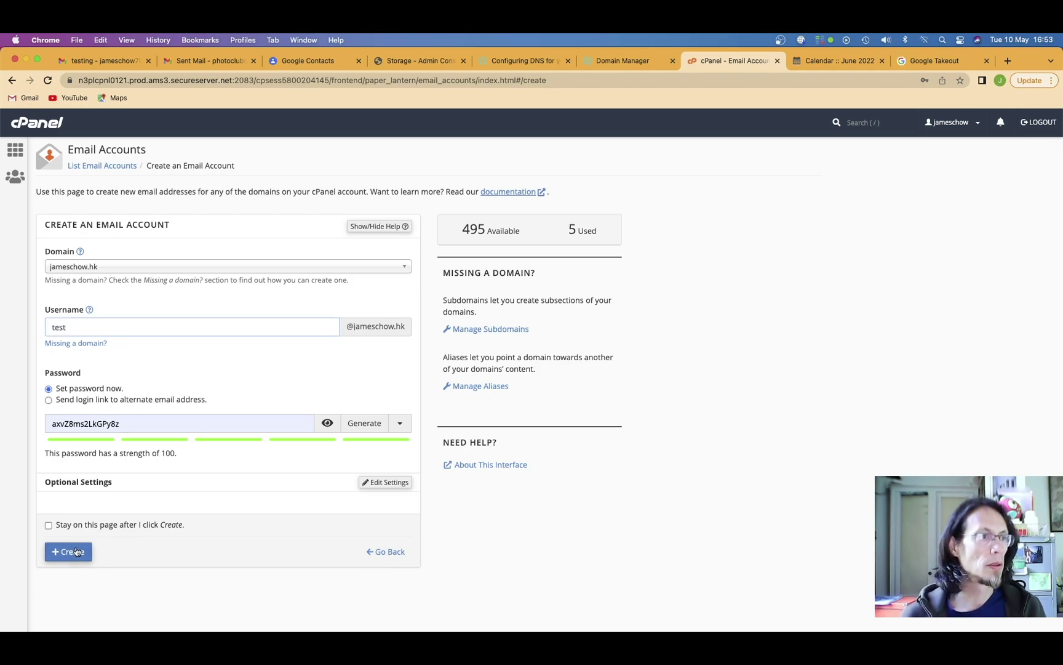
{"action": "left_click", "coordinate": [110, 266]}
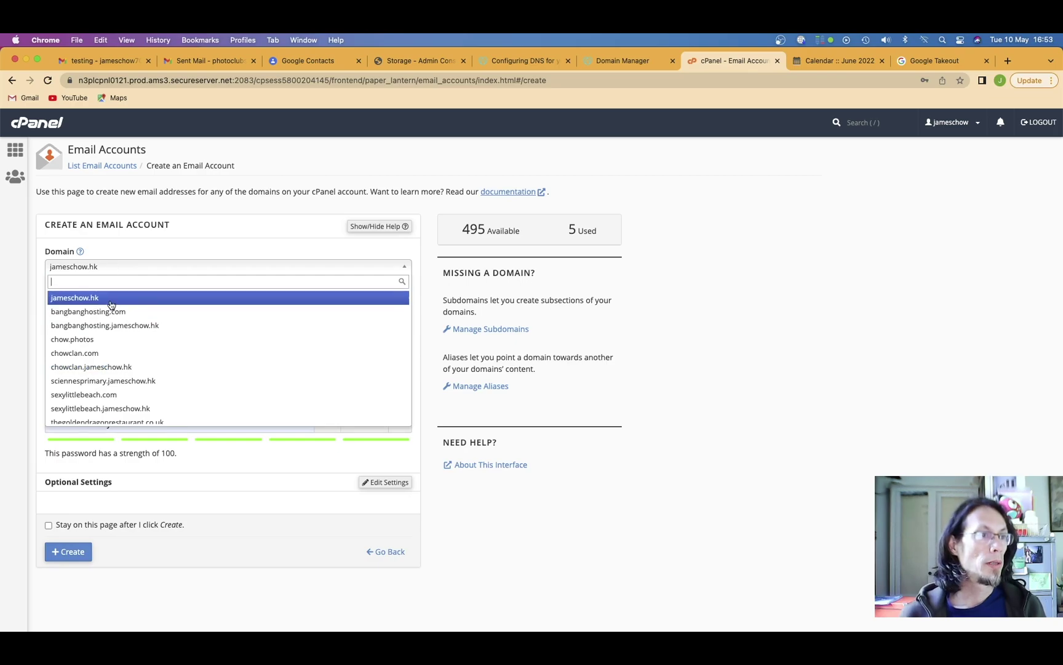
{"action": "left_click", "coordinate": [111, 298]}
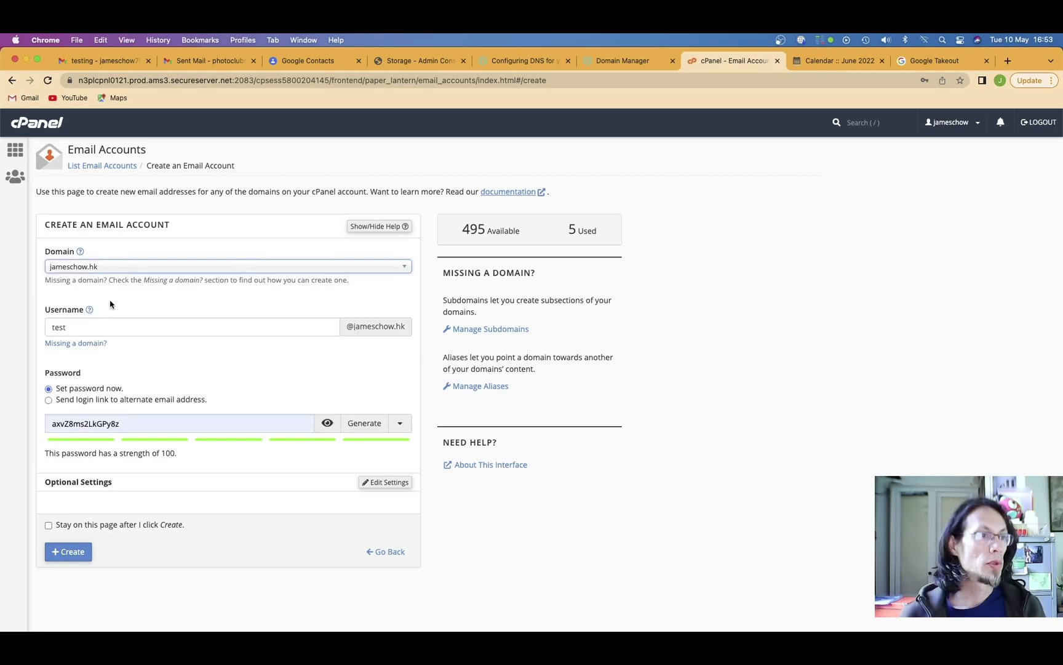
{"action": "left_click", "coordinate": [74, 557]}
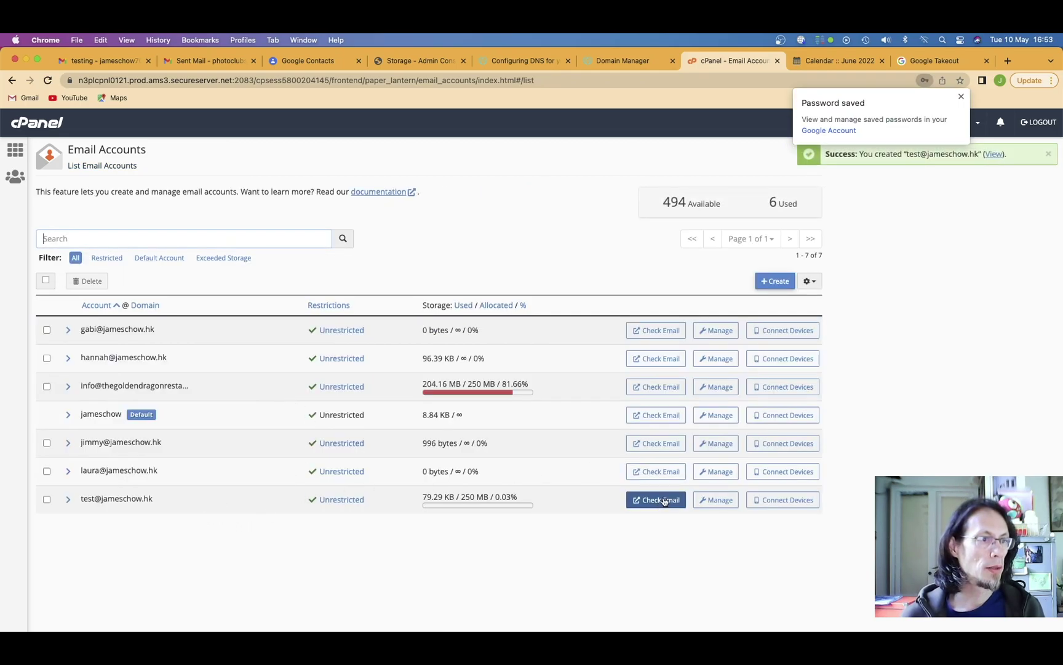
{"action": "left_click", "coordinate": [717, 500]}
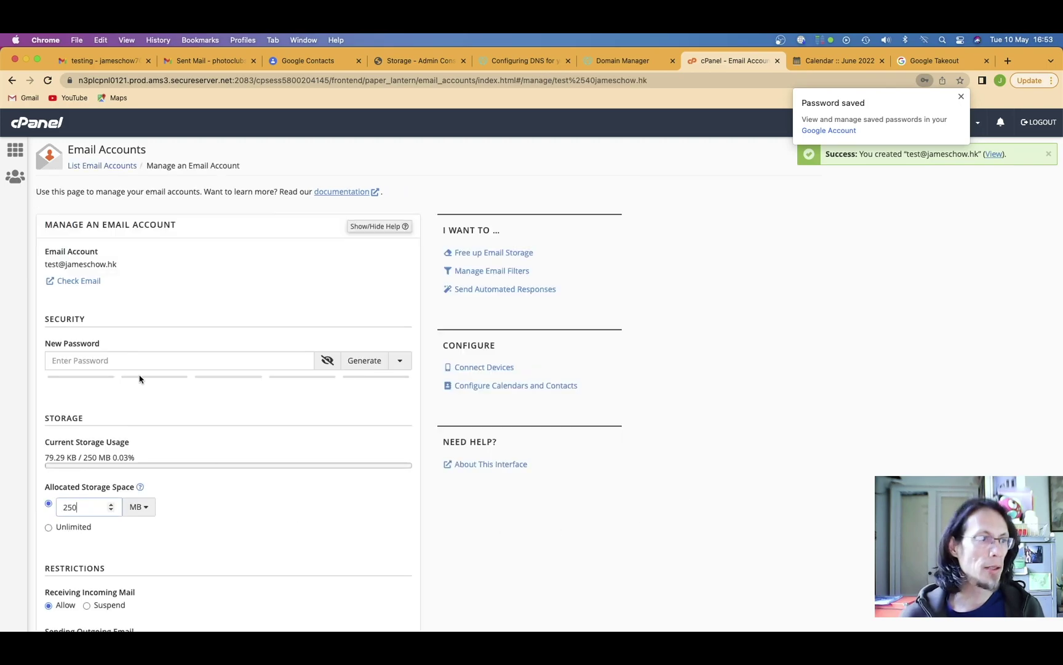
{"action": "scroll", "coordinate": [141, 309], "scroll_direction": "down", "scroll_amount": 5}
{"action": "left_click", "coordinate": [48, 352]}
{"action": "scroll", "coordinate": [294, 369], "scroll_direction": "down", "scroll_amount": 5}
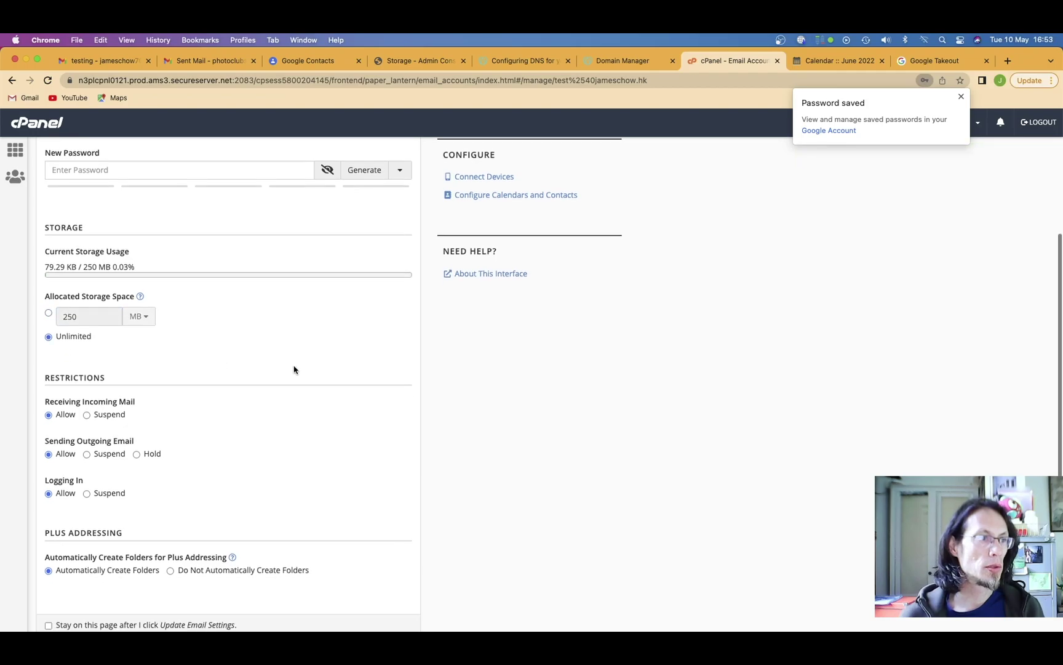
{"action": "left_click", "coordinate": [115, 529]}
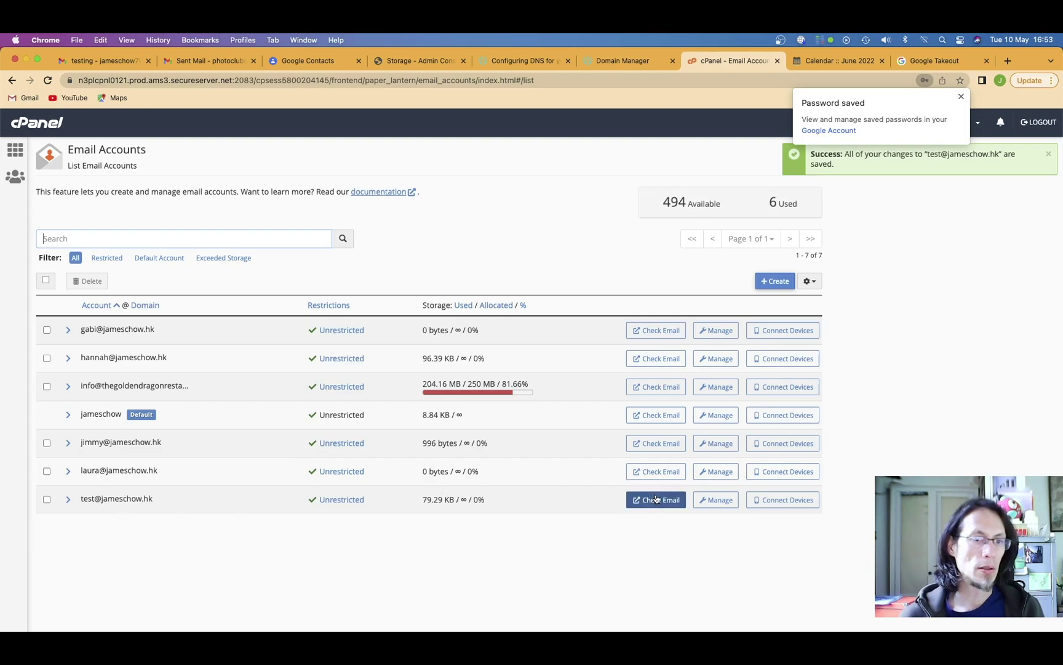
{"action": "left_click", "coordinate": [656, 499]}
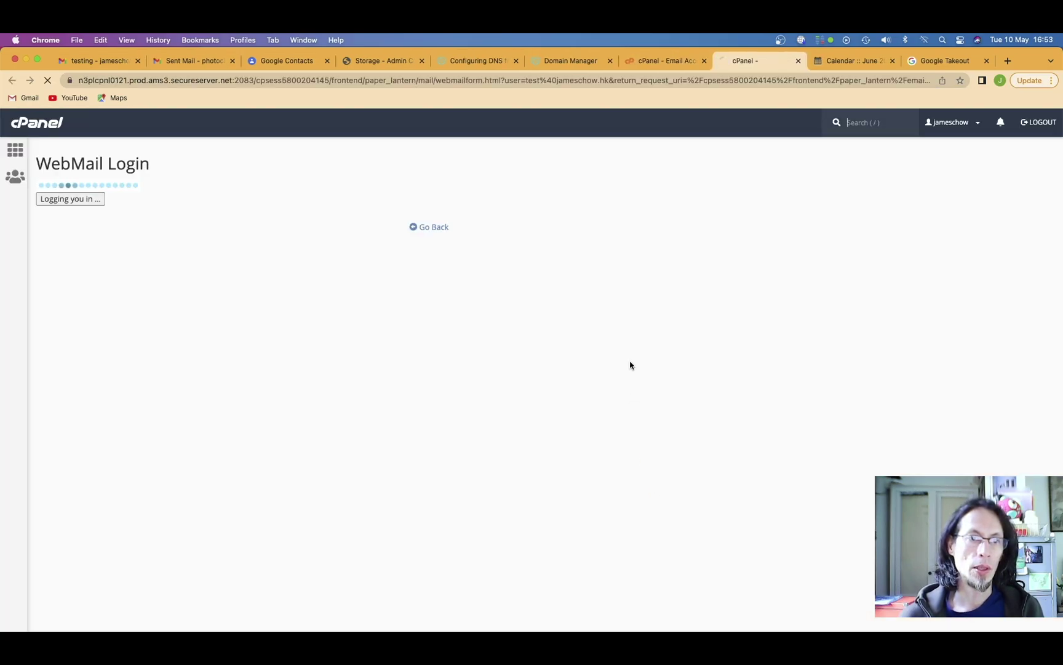
Read the client configuration message in Horde, then return to cPanel Email Accounts.
{"action": "left_click", "coordinate": [62, 342]}
{"action": "left_click", "coordinate": [29, 287]}
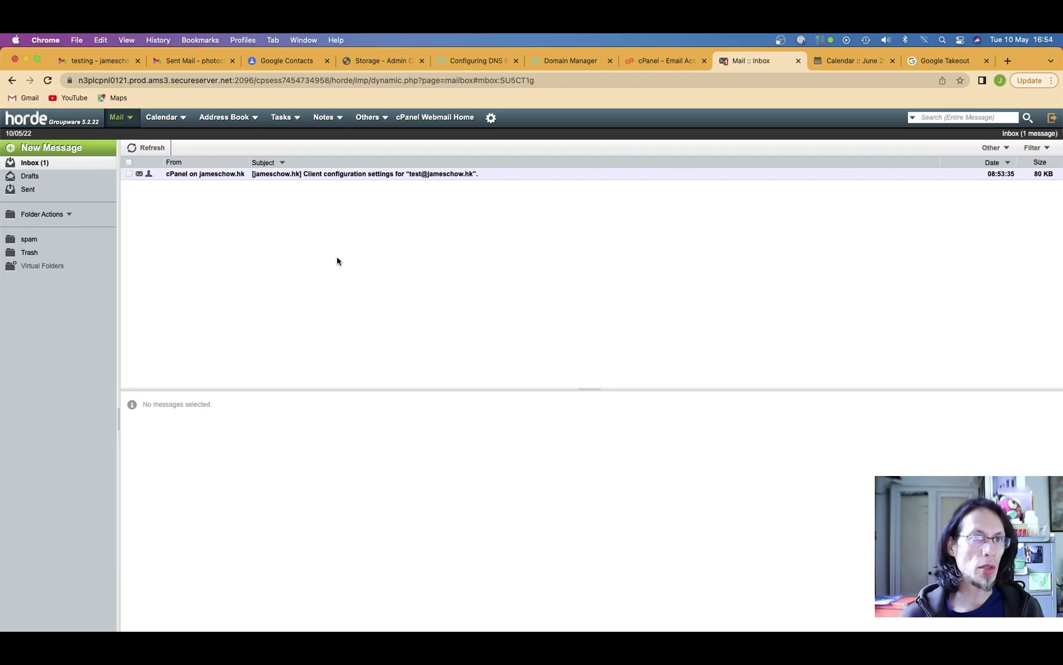
{"action": "left_click", "coordinate": [362, 174]}
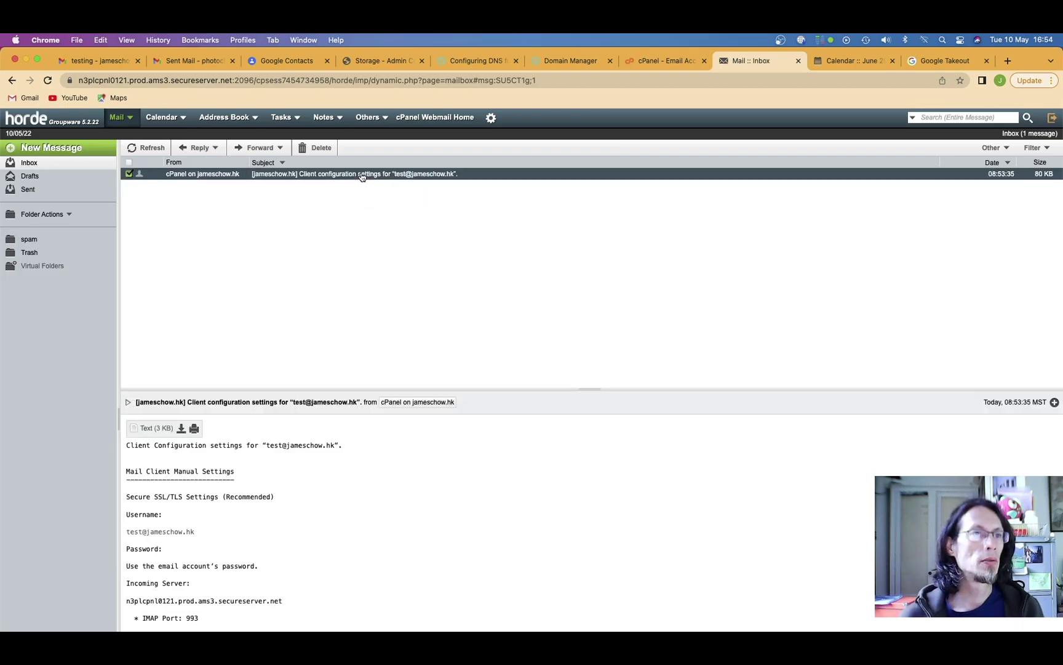
{"action": "scroll", "coordinate": [294, 544], "scroll_direction": "down", "scroll_amount": 3}
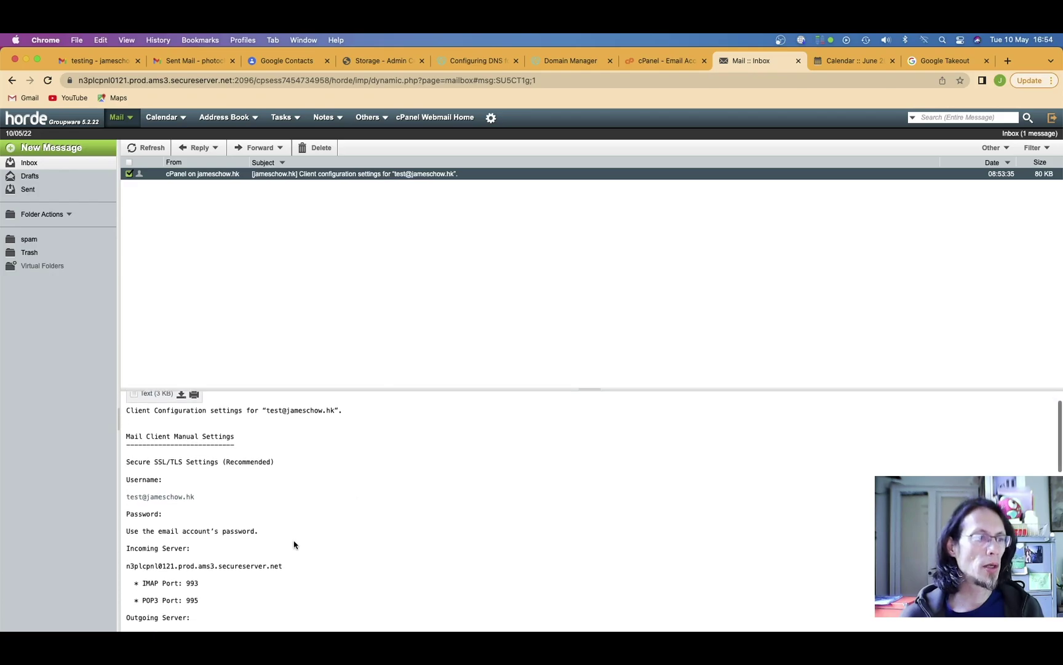
{"action": "scroll", "coordinate": [294, 544], "scroll_direction": "down", "scroll_amount": 5}
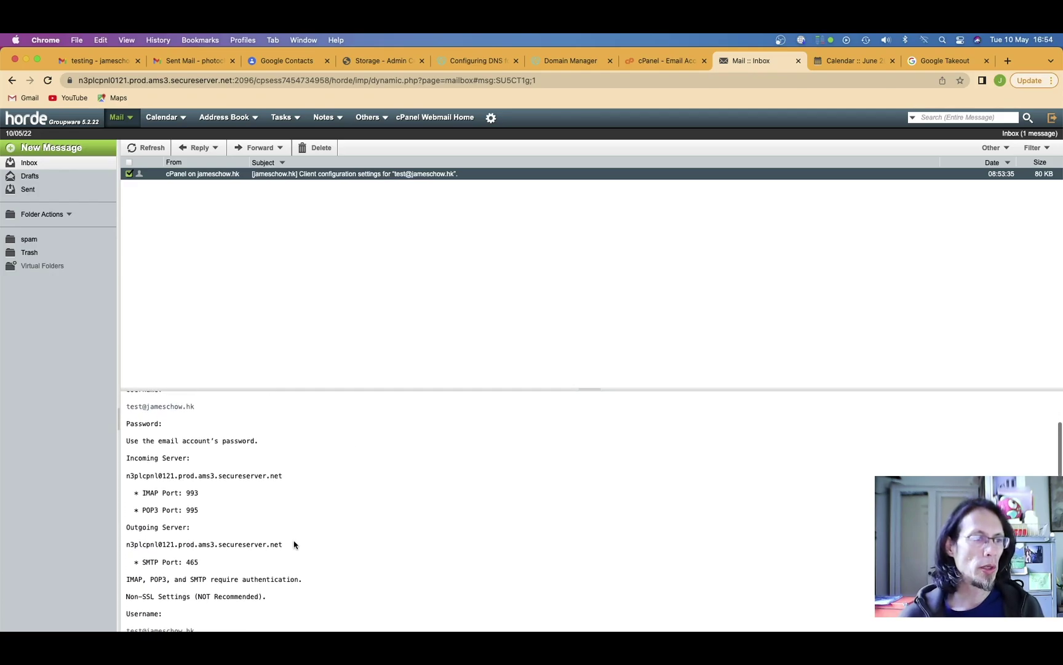
{"action": "scroll", "coordinate": [294, 543], "scroll_direction": "down", "scroll_amount": 7}
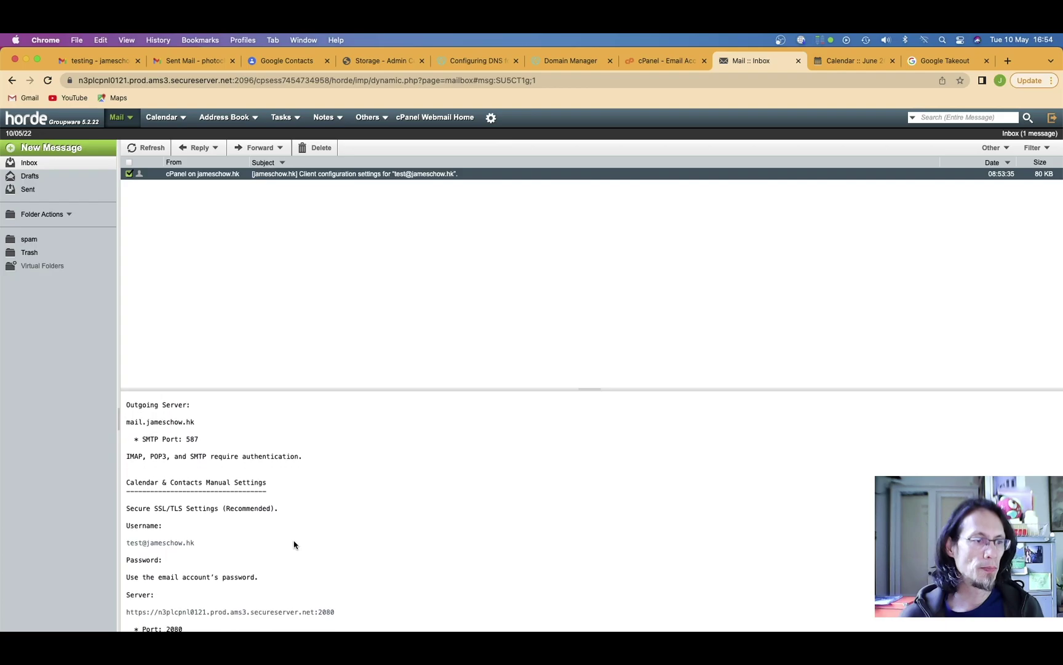
{"action": "left_click", "coordinate": [656, 62]}
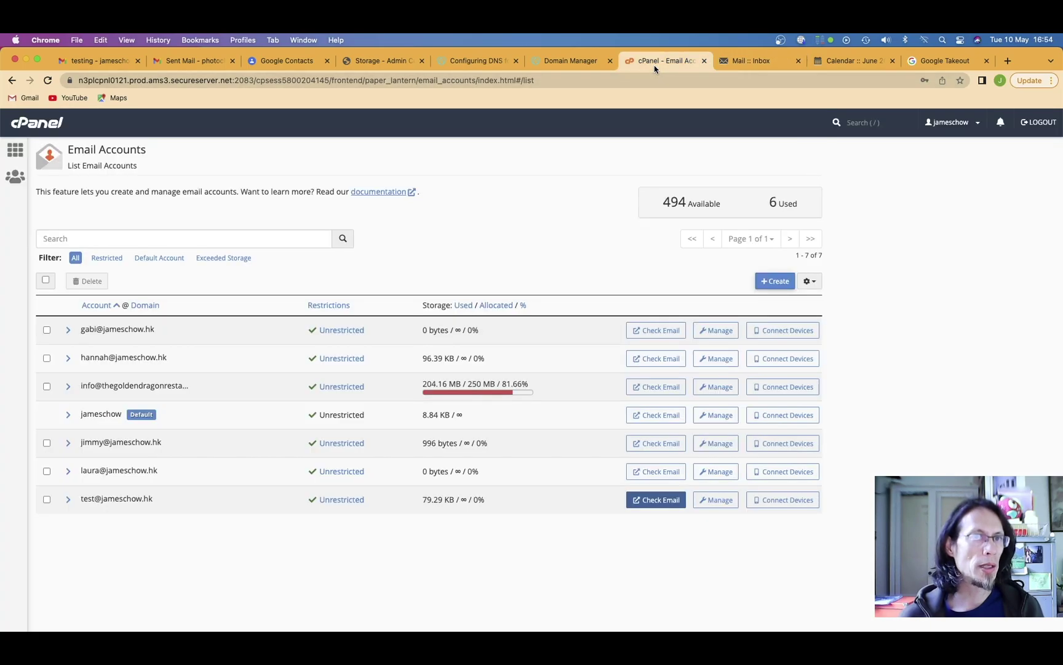
Show the test mailbox's manual incoming and outgoing server settings via Connect Devices.
{"action": "left_click", "coordinate": [785, 500]}
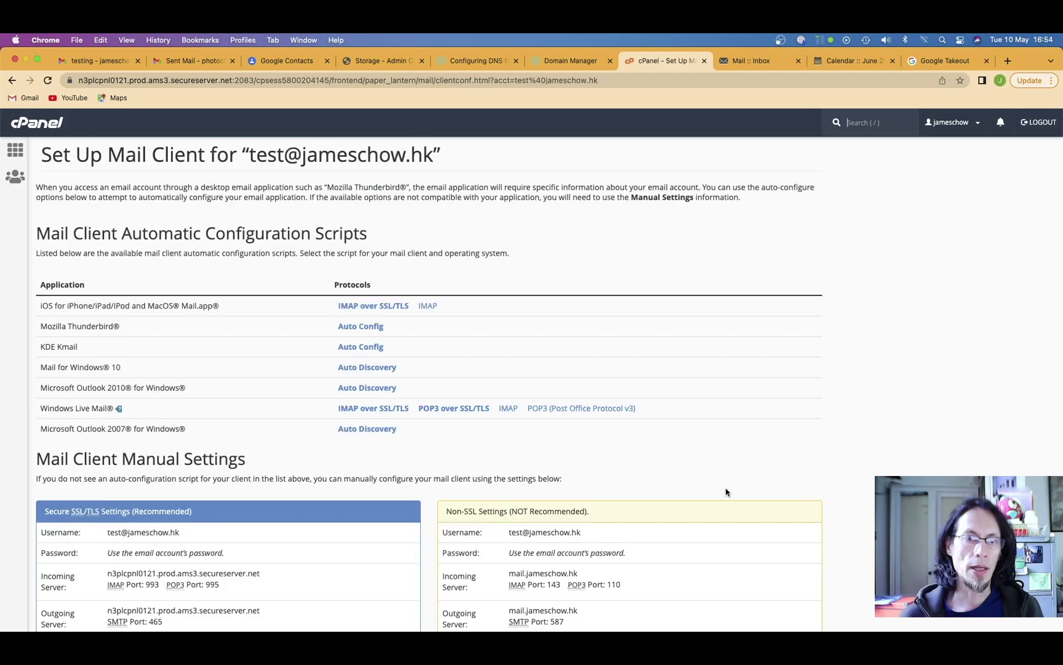
{"action": "scroll", "coordinate": [275, 449], "scroll_direction": "down", "scroll_amount": 1}
{"action": "scroll", "coordinate": [275, 449], "scroll_direction": "down", "scroll_amount": 5}
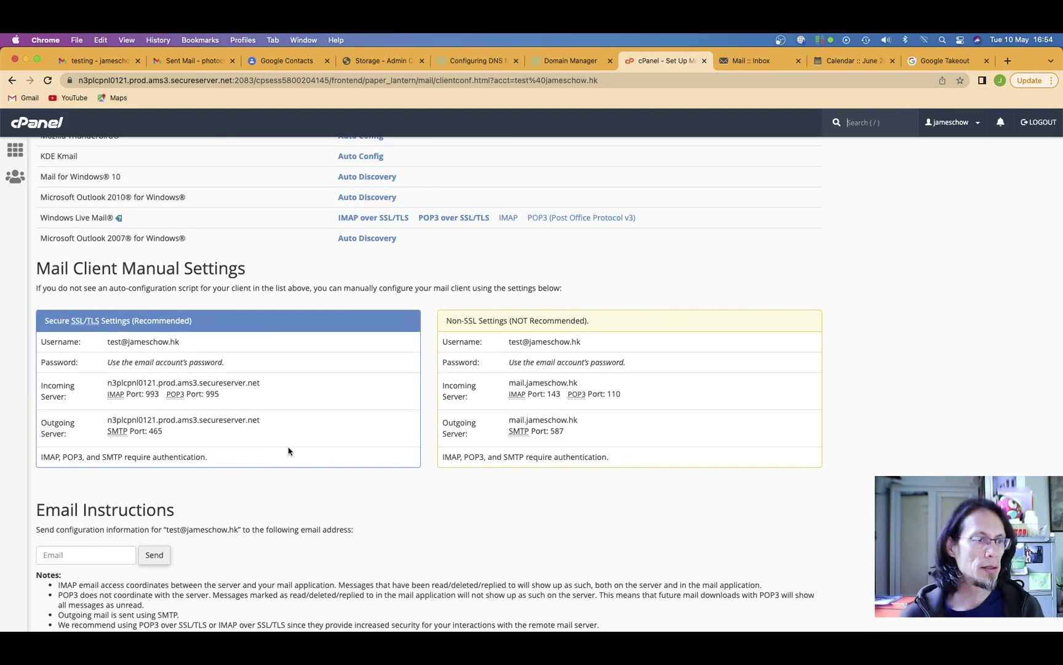
{"action": "left_click", "coordinate": [853, 256]}
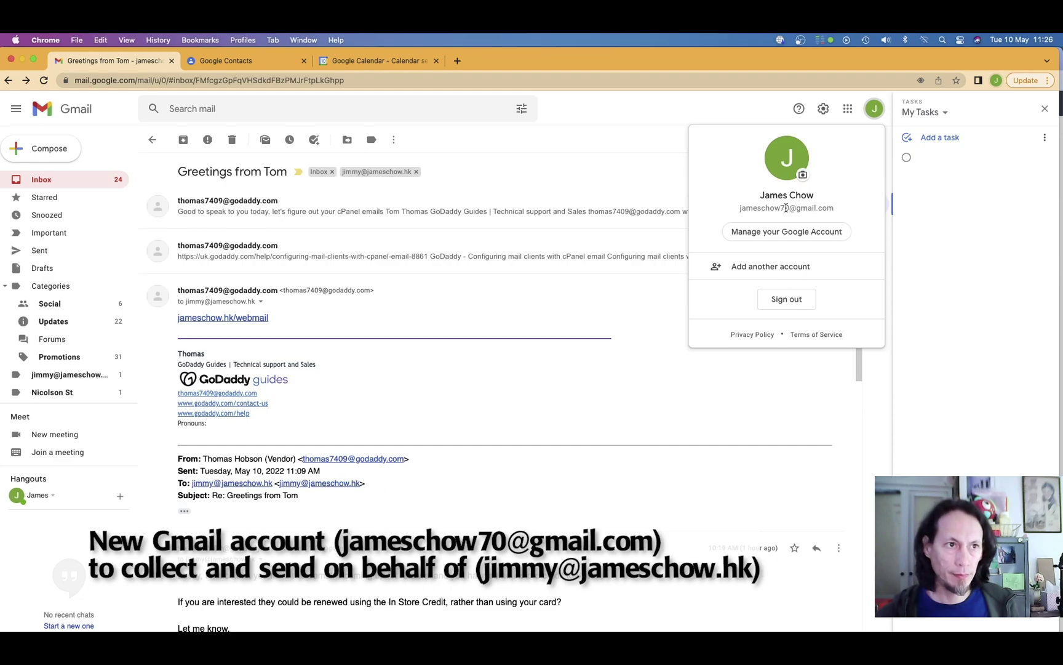
In Gmail's Accounts and Import settings, edit the jameschow.hk POP3 account.
{"action": "left_click", "coordinate": [652, 200]}
{"action": "left_click", "coordinate": [651, 199]}
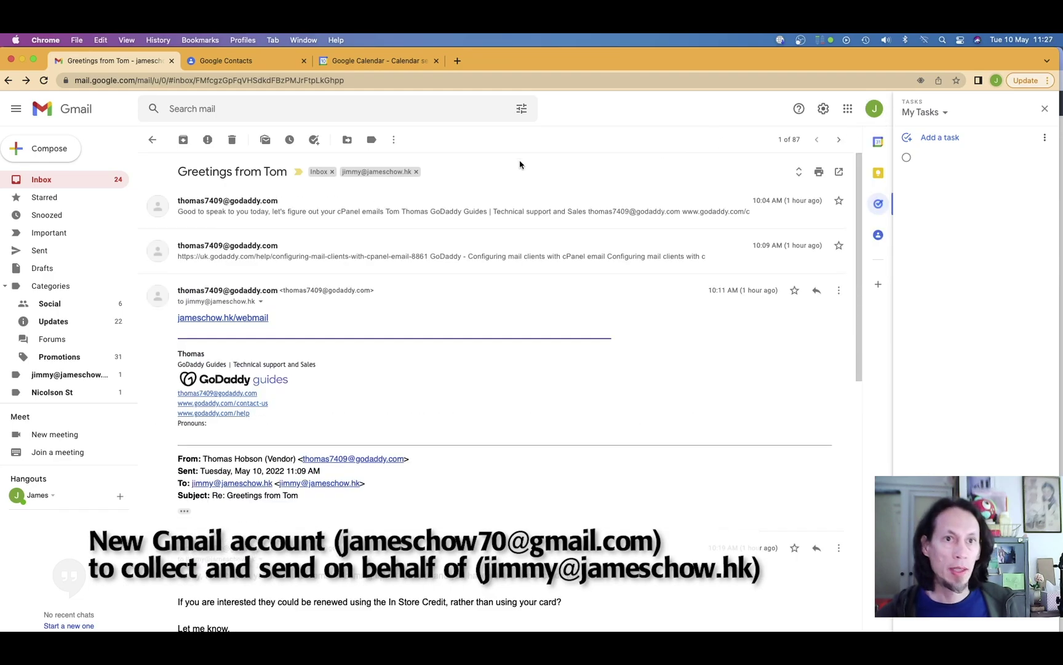
{"action": "left_click", "coordinate": [40, 183]}
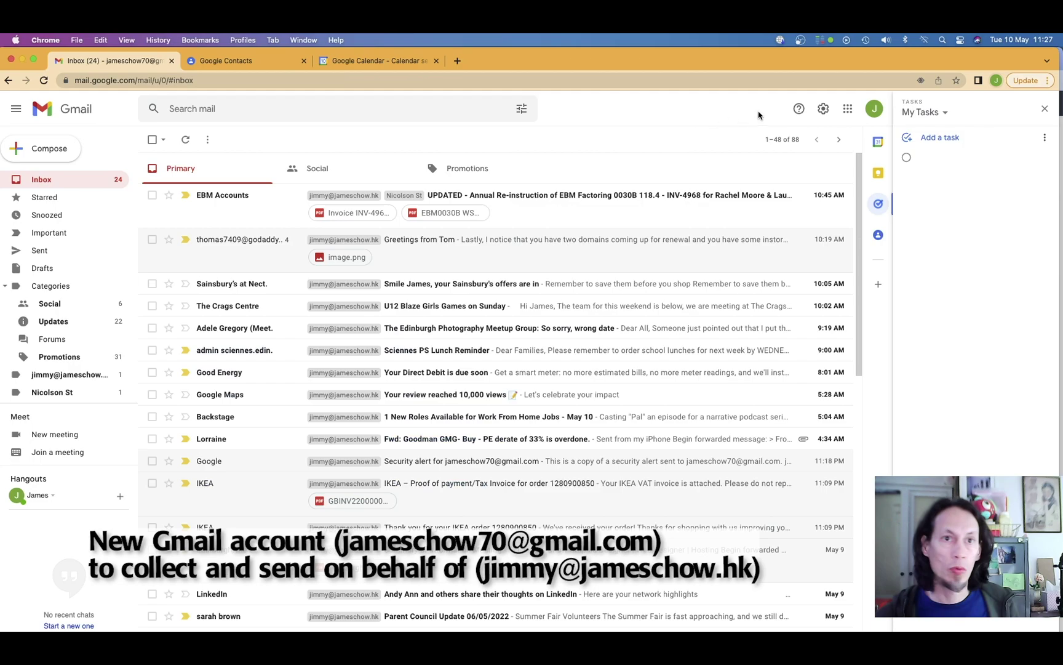
{"action": "left_click", "coordinate": [823, 108]}
{"action": "left_click", "coordinate": [778, 166]}
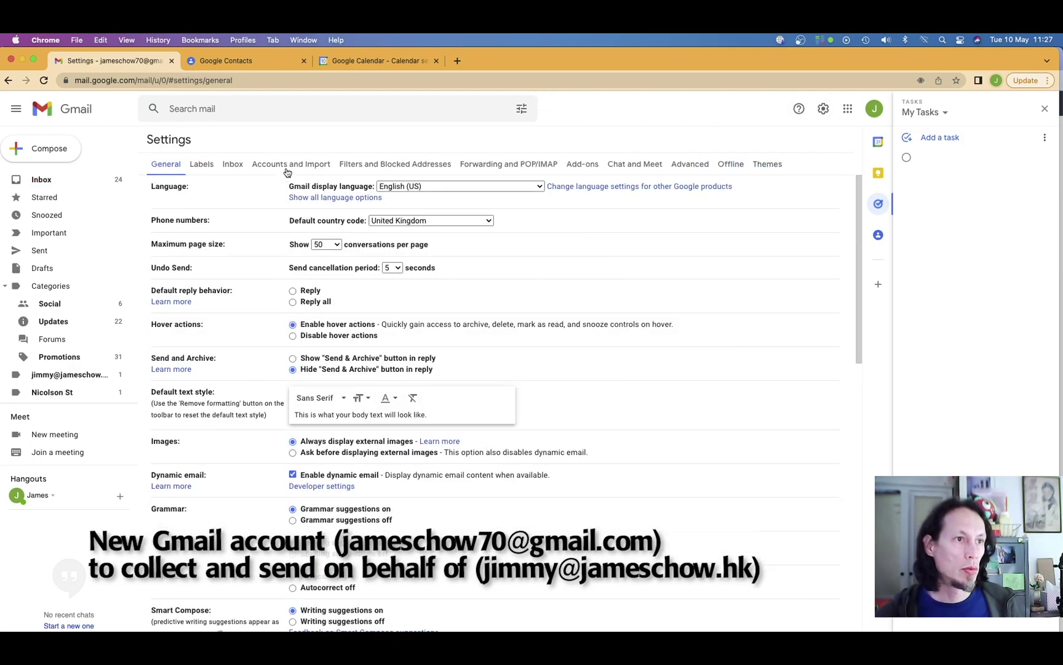
{"action": "left_click", "coordinate": [286, 166]}
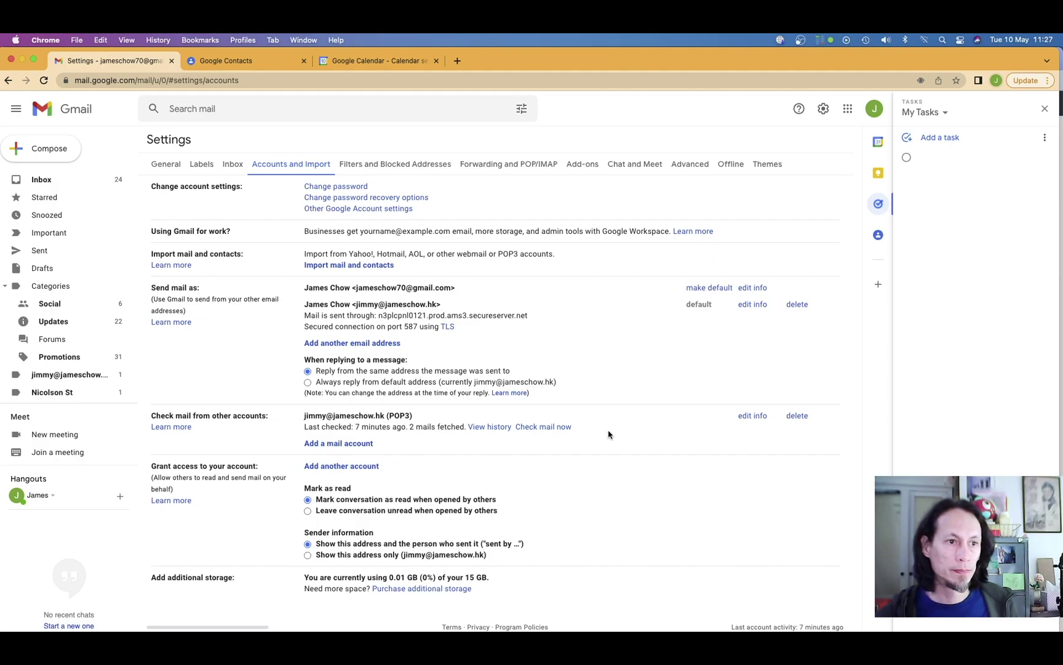
{"action": "left_click", "coordinate": [747, 416]}
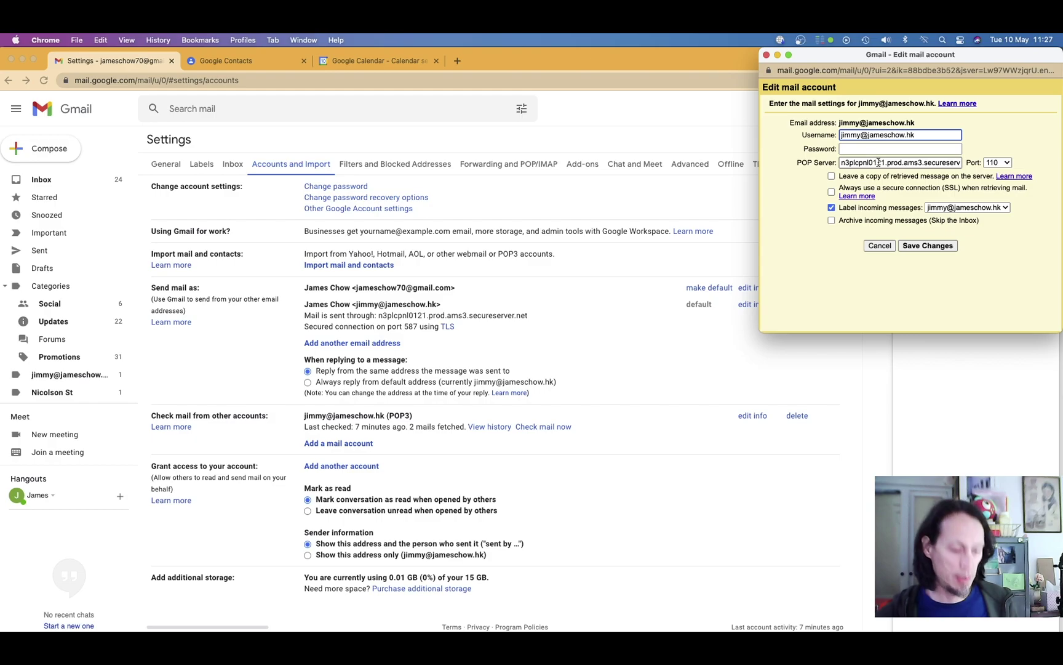
Switch to the cPanel window and scroll to the Mail Client Manual Settings.
{"action": "key", "text": "super+grave"}
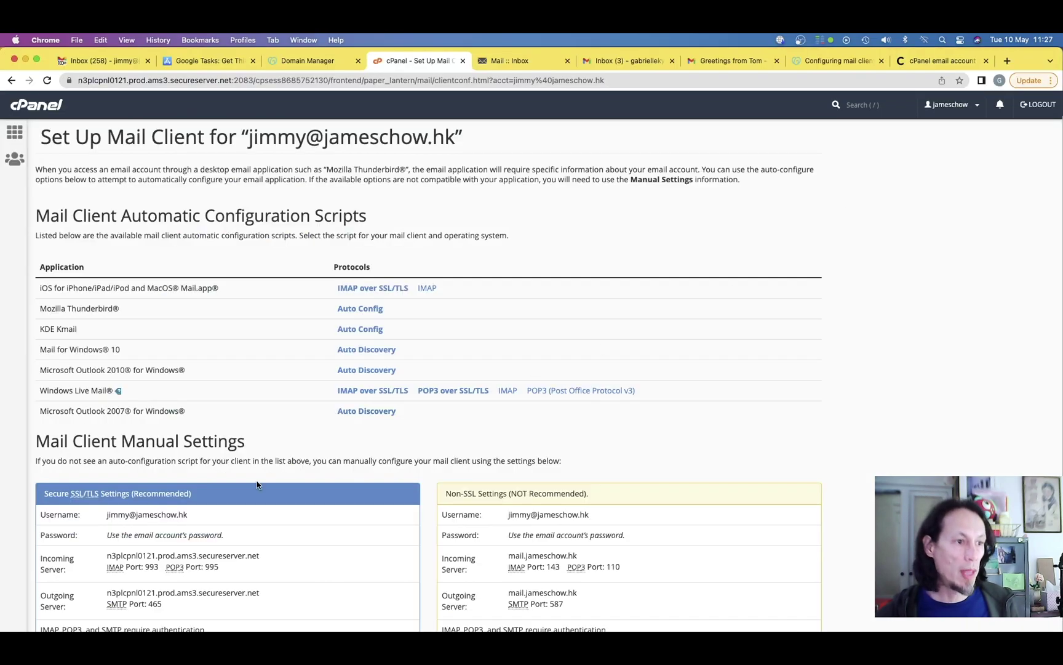
{"action": "scroll", "coordinate": [257, 483], "scroll_direction": "down", "scroll_amount": 3}
{"action": "scroll", "coordinate": [256, 484], "scroll_direction": "down", "scroll_amount": 1}
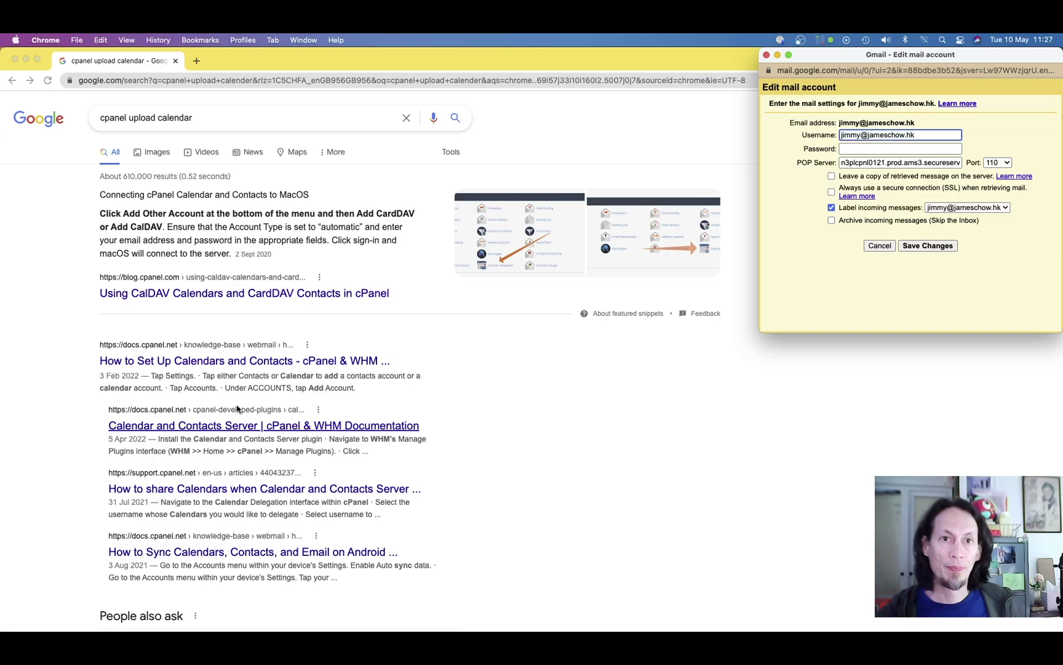
Paste the mailbox password into the POP3 account editor and save the changes.
{"action": "left_click", "coordinate": [1020, 140]}
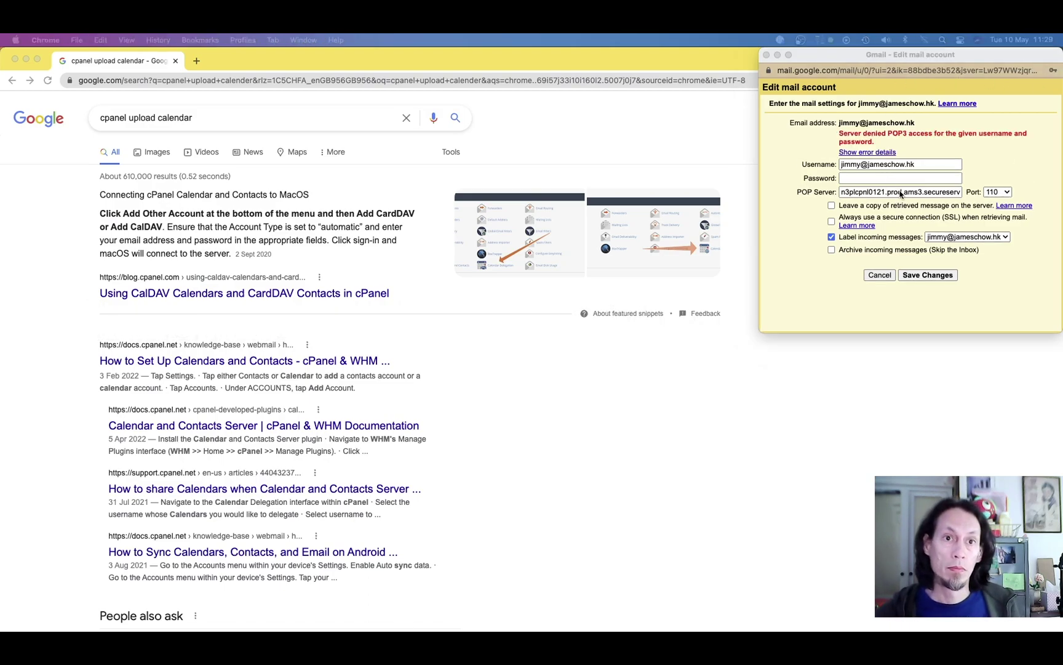
{"action": "left_click", "coordinate": [901, 179]}
{"action": "key", "text": "super+v"}
{"action": "left_click", "coordinate": [926, 280]}
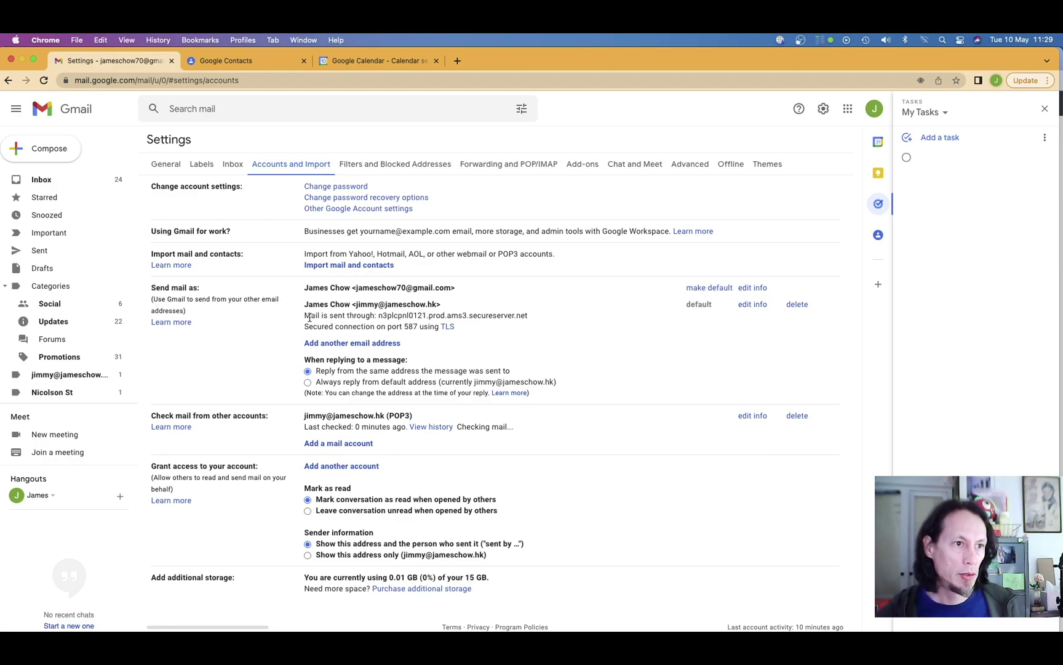
Highlight the 'Mail is sent through' hostname under Send mail as, then clear the selection.
{"action": "left_click_drag", "start_coordinate": [379, 315], "coordinate": [519, 316]}
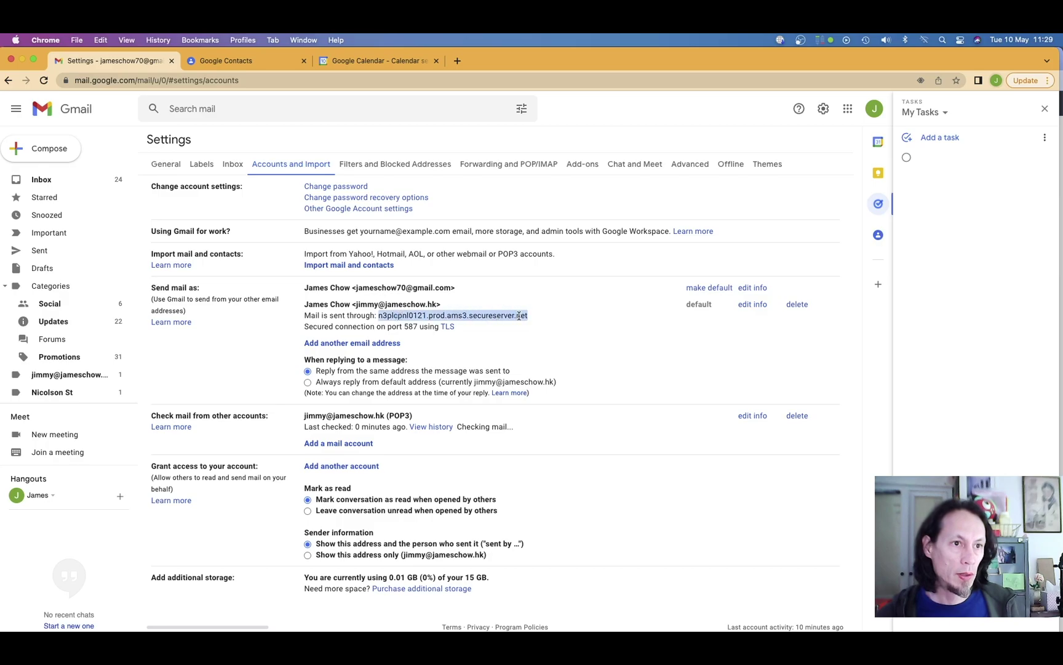
{"action": "left_click", "coordinate": [571, 317]}
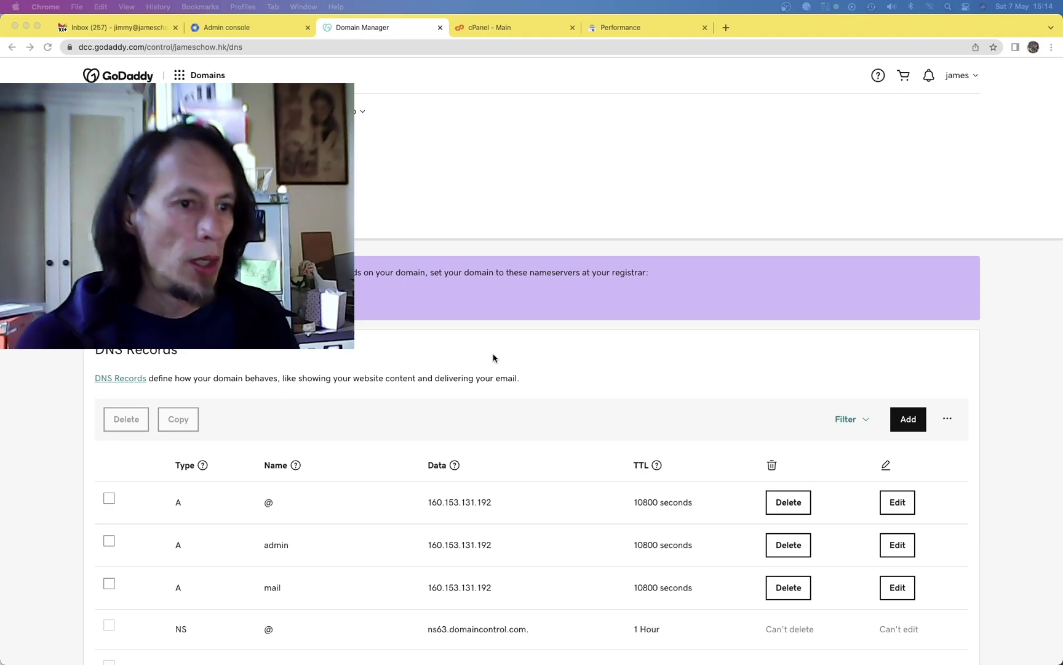
Page to the third page of jameschow.hk DNS records and tick the old Google MX records, including aspmx4.
{"action": "scroll", "coordinate": [493, 358], "scroll_direction": "down", "scroll_amount": 5}
{"action": "scroll", "coordinate": [494, 357], "scroll_direction": "down", "scroll_amount": 3}
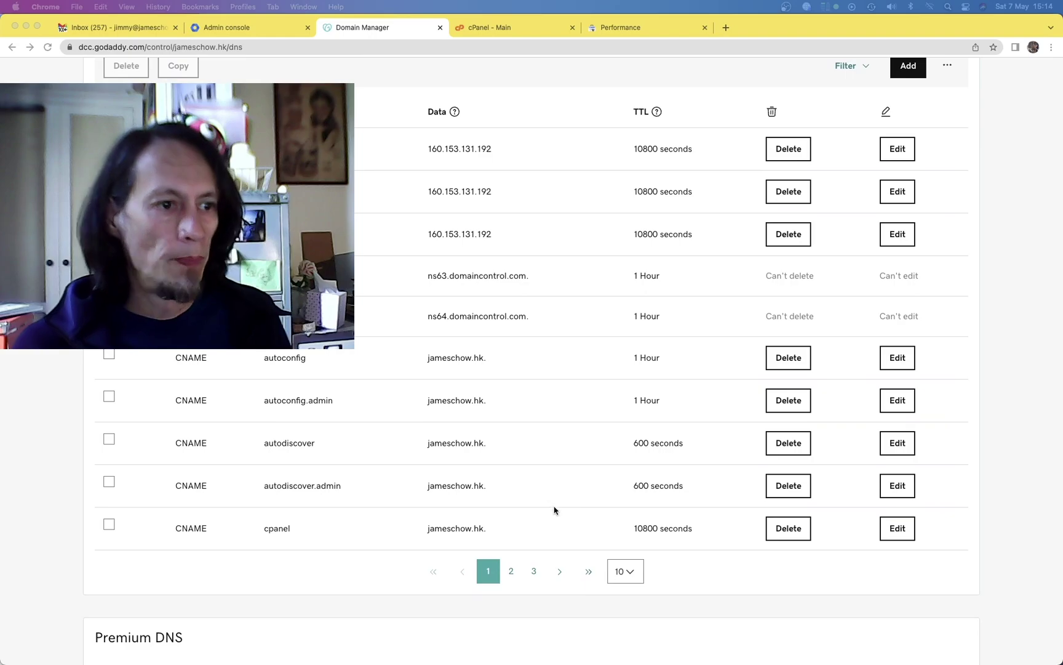
{"action": "left_click", "coordinate": [509, 571]}
{"action": "left_click", "coordinate": [510, 571]}
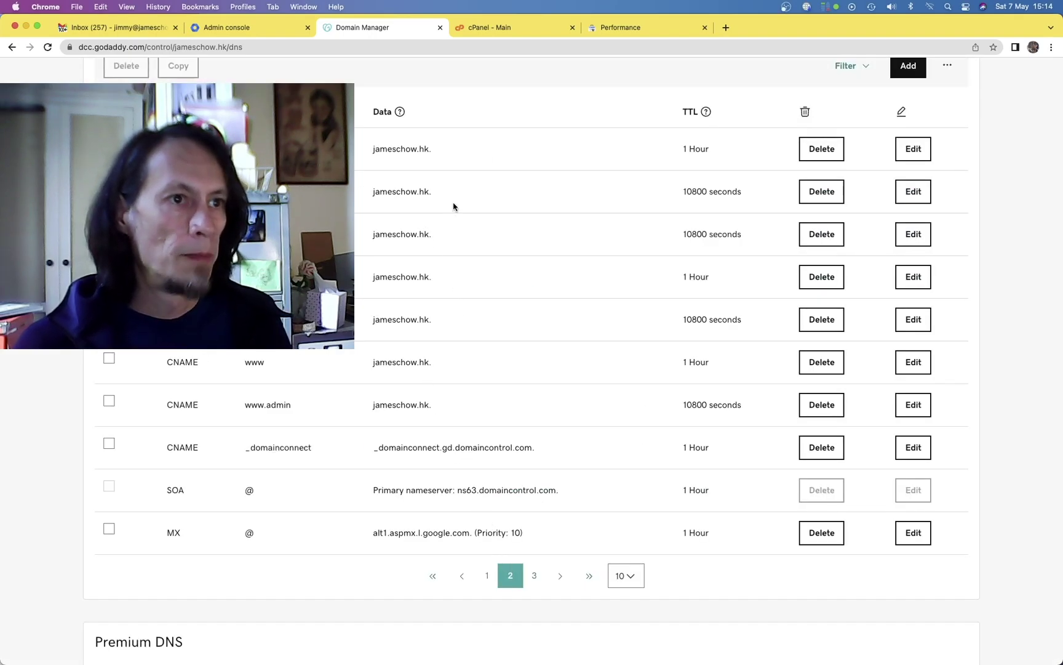
{"action": "scroll", "coordinate": [498, 318], "scroll_direction": "down", "scroll_amount": 1}
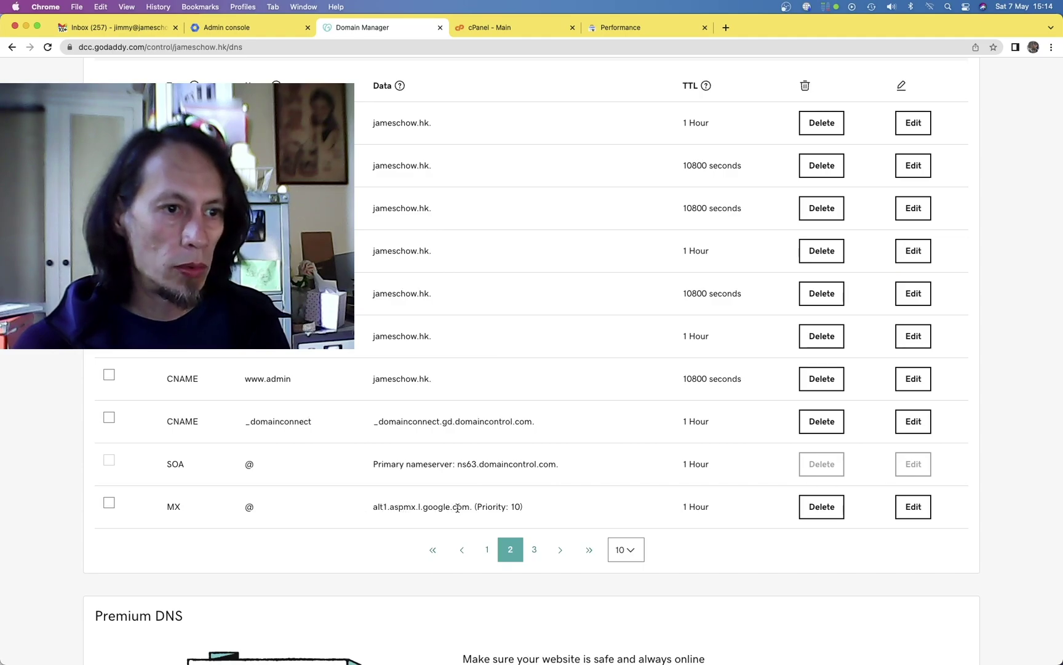
{"action": "left_click", "coordinate": [534, 549]}
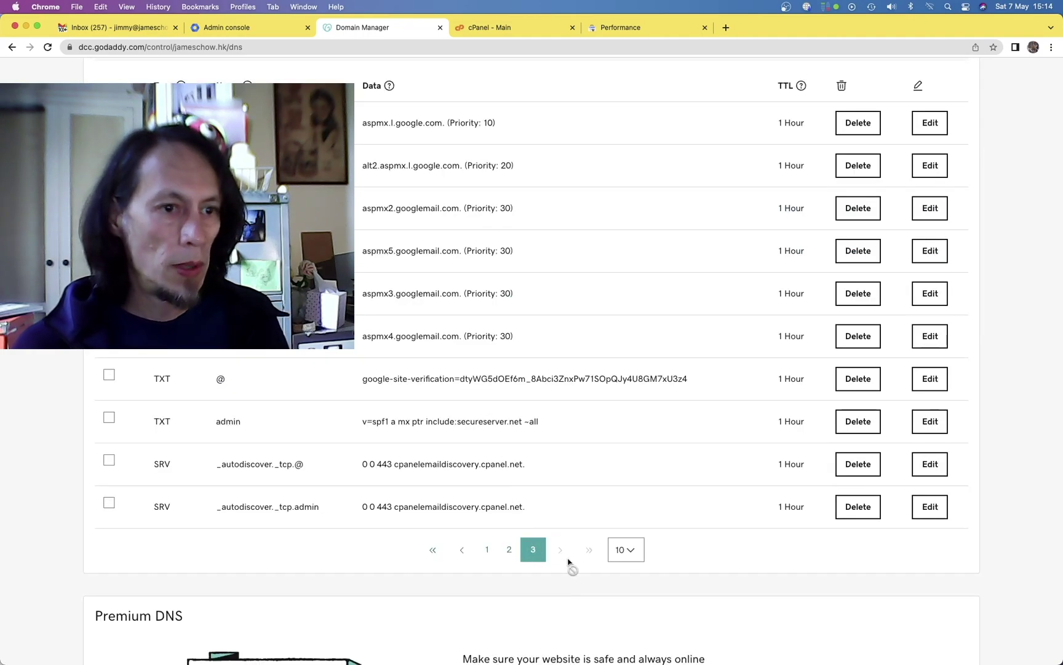
{"action": "scroll", "coordinate": [321, 403], "scroll_direction": "up", "scroll_amount": 1}
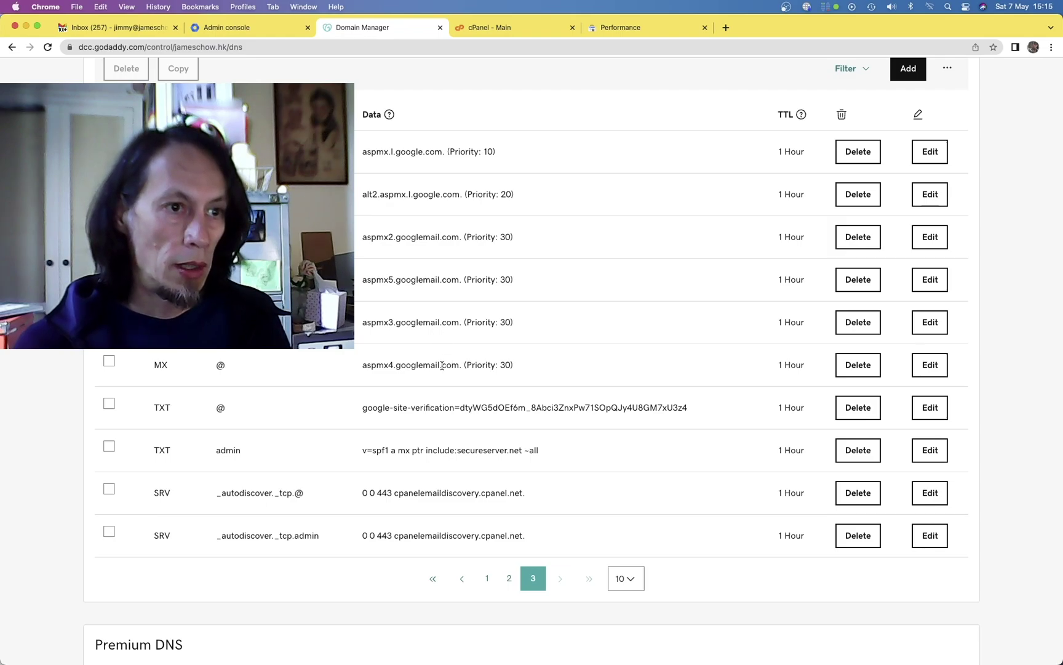
{"action": "left_click", "coordinate": [109, 362]}
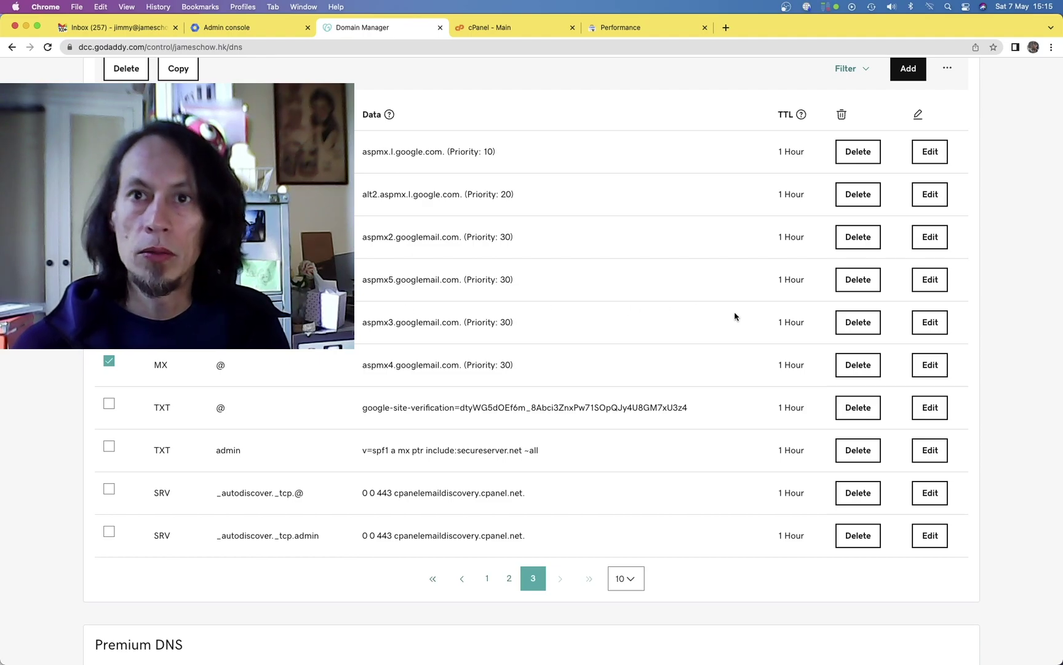
{"action": "key", "text": "super+Tab"}
{"action": "key", "text": "super+Tab"}
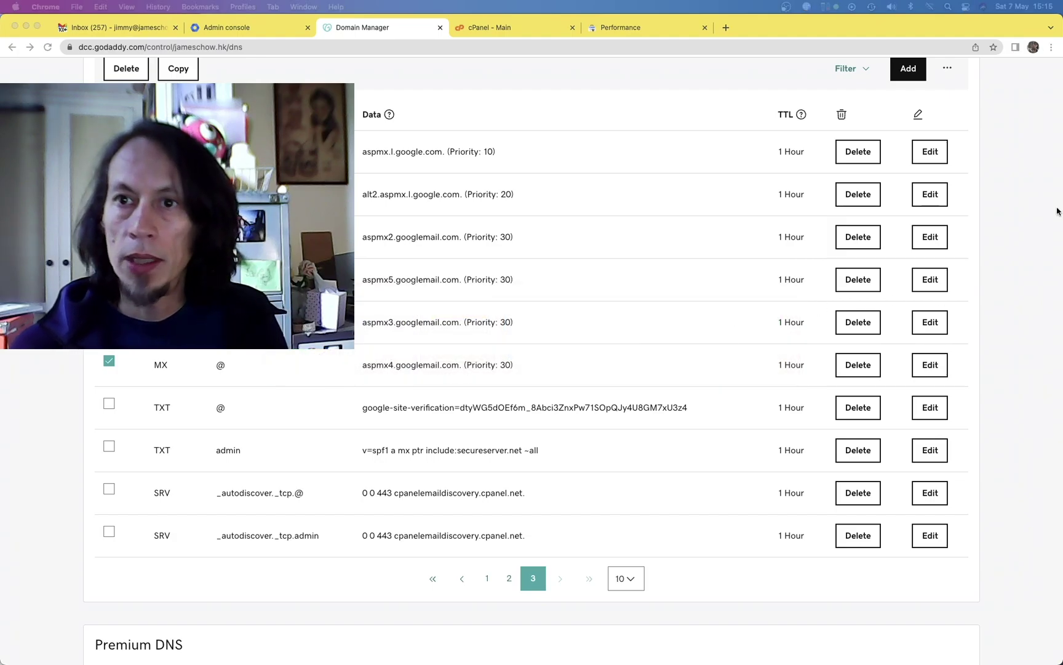
{"action": "left_click", "coordinate": [497, 313]}
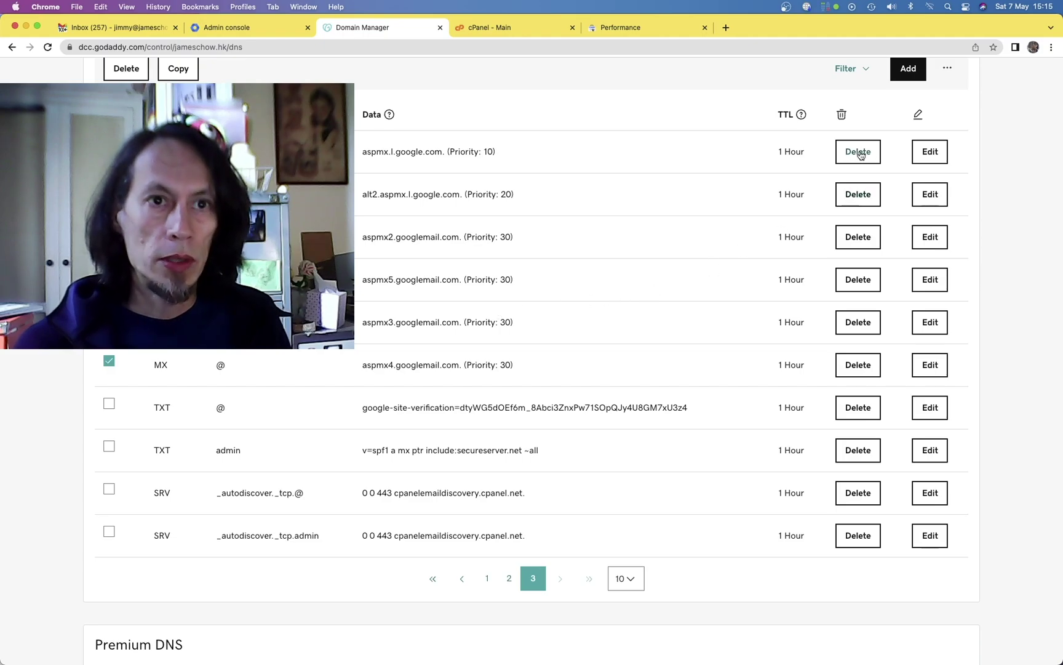
{"action": "scroll", "coordinate": [719, 275], "scroll_direction": "up", "scroll_amount": 3}
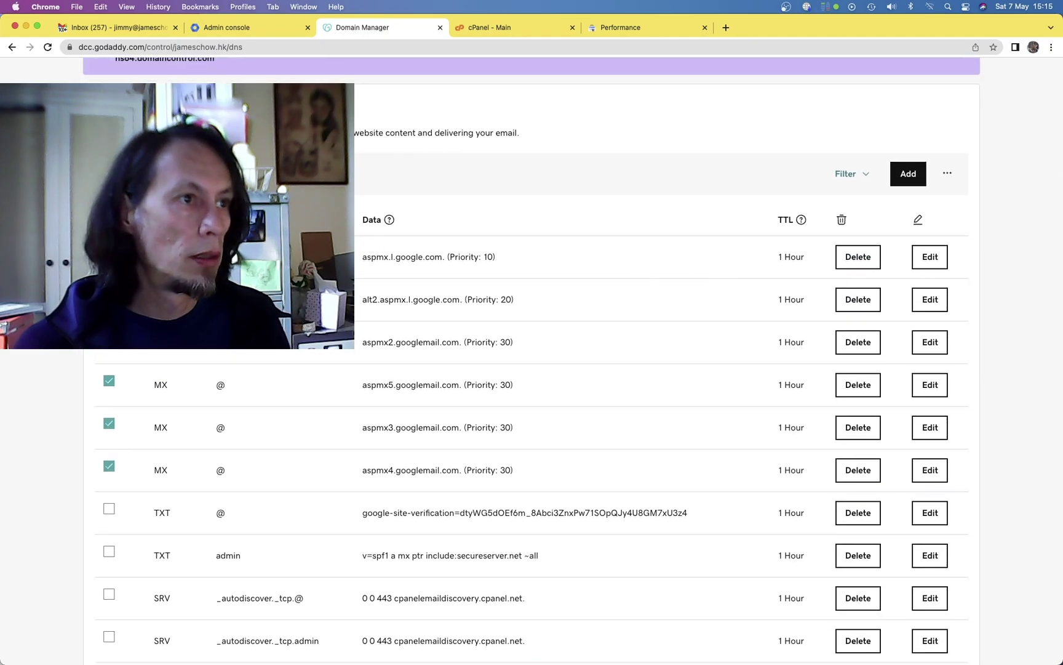
Delete the six marked records, then delete the alt1.aspmx.l.google.com MX record on page two.
{"action": "left_click", "coordinate": [127, 173]}
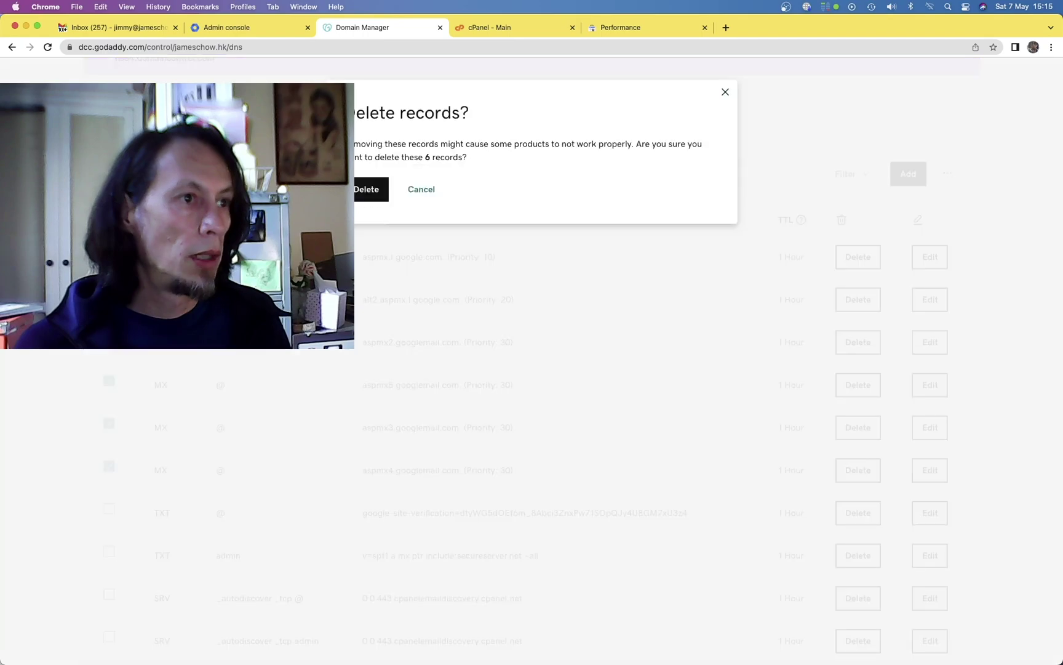
{"action": "left_click", "coordinate": [364, 189]}
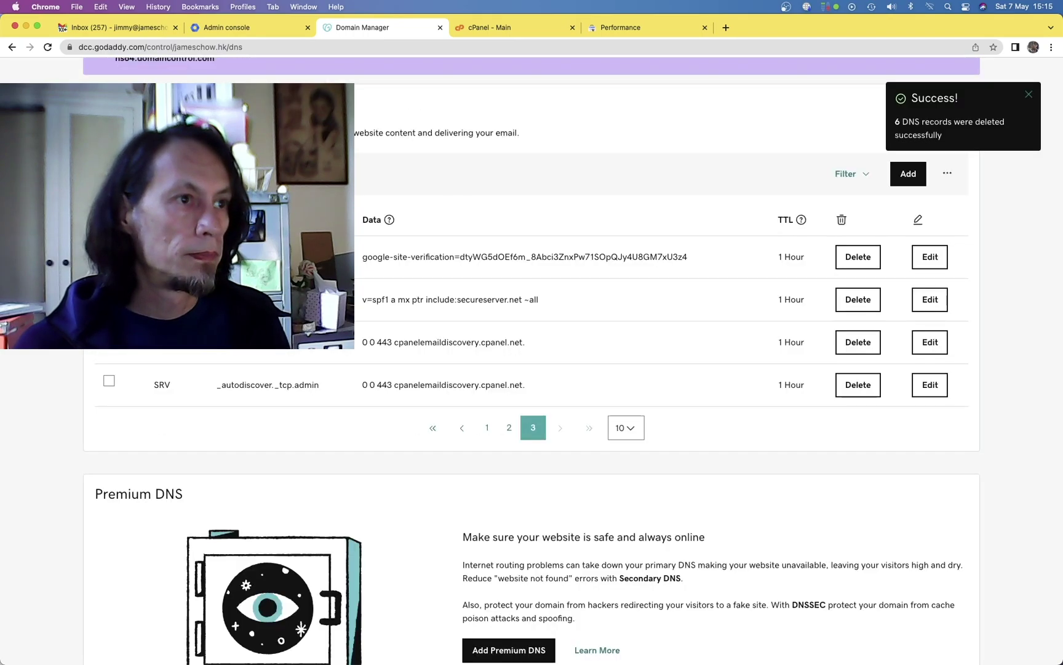
{"action": "left_click", "coordinate": [506, 427]}
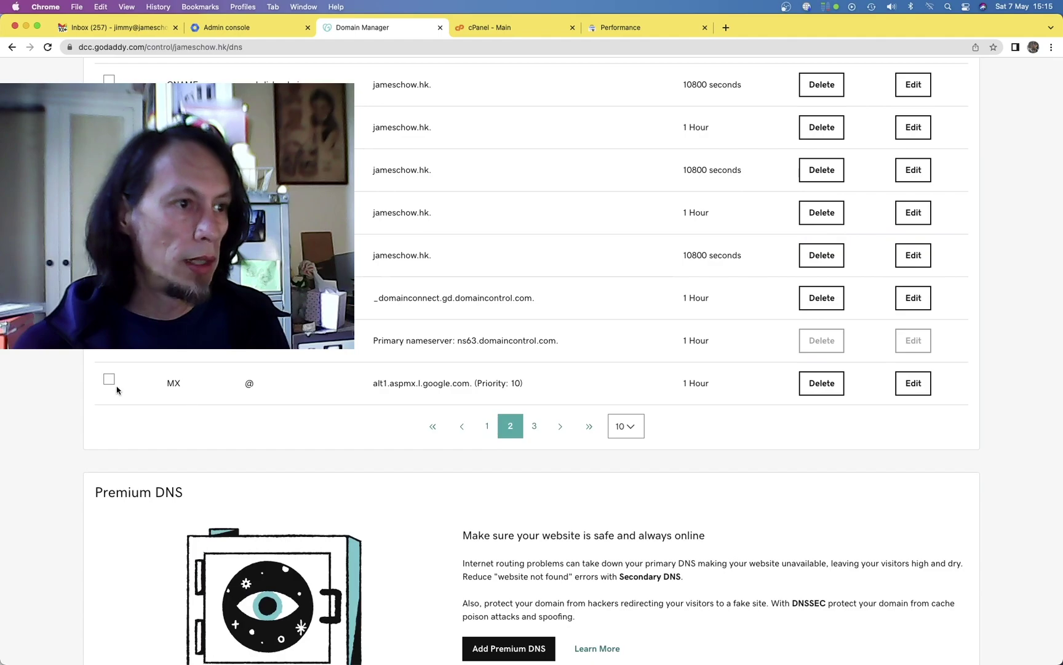
{"action": "left_click", "coordinate": [808, 381]}
{"action": "left_click", "coordinate": [358, 187]}
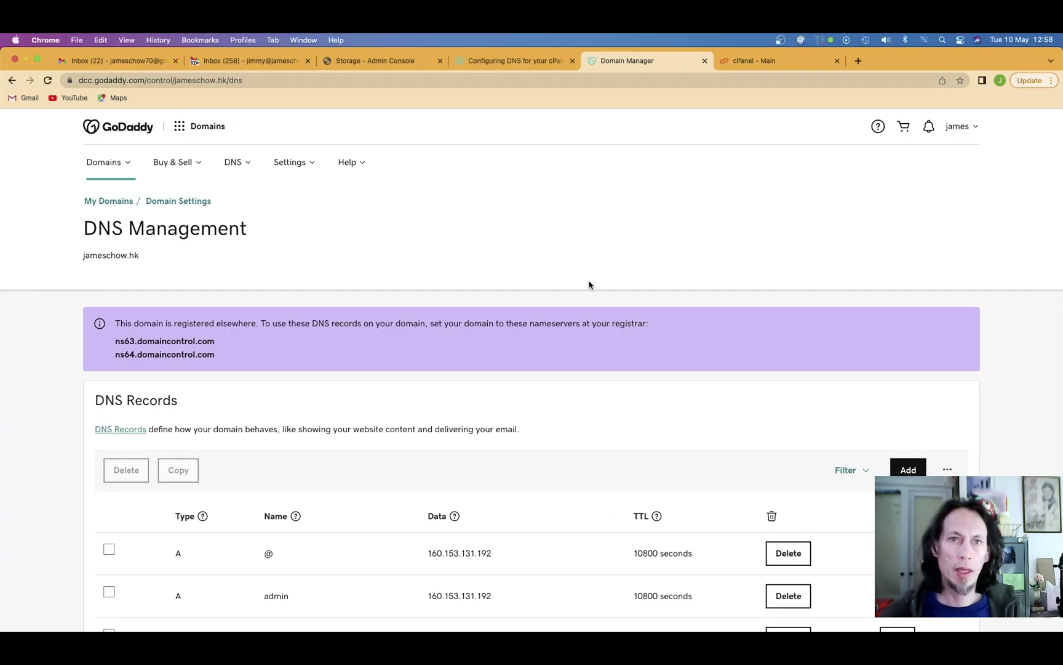
Read through the Mandatory and Optional Records tables in GoDaddy's cPanel DNS help article.
{"action": "left_click", "coordinate": [482, 64]}
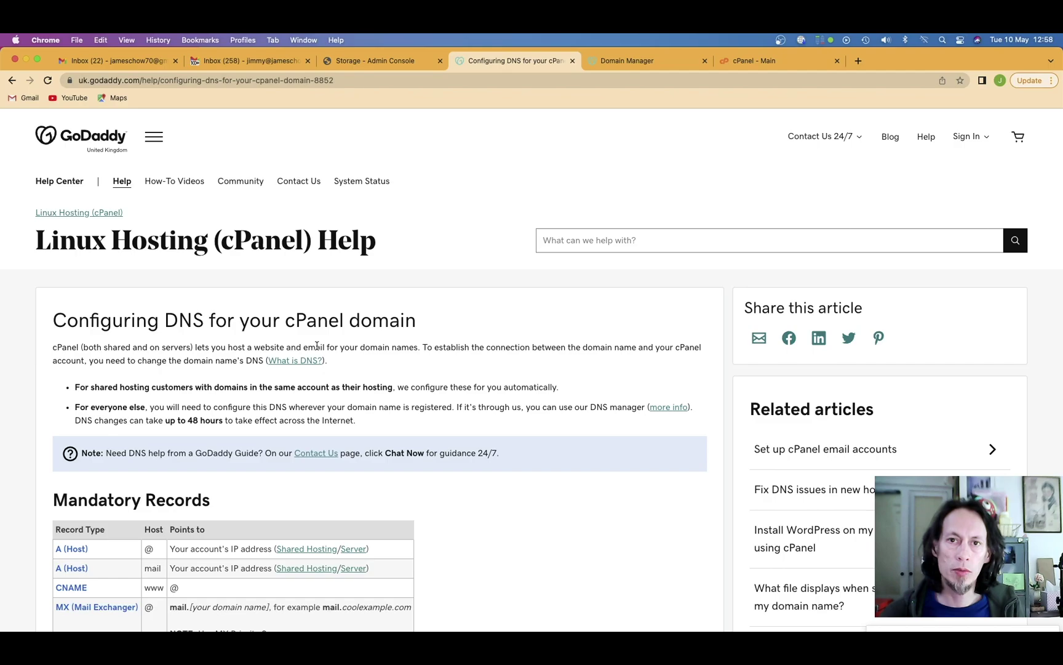
{"action": "scroll", "coordinate": [334, 390], "scroll_direction": "down", "scroll_amount": 2}
{"action": "scroll", "coordinate": [333, 389], "scroll_direction": "down", "scroll_amount": 4}
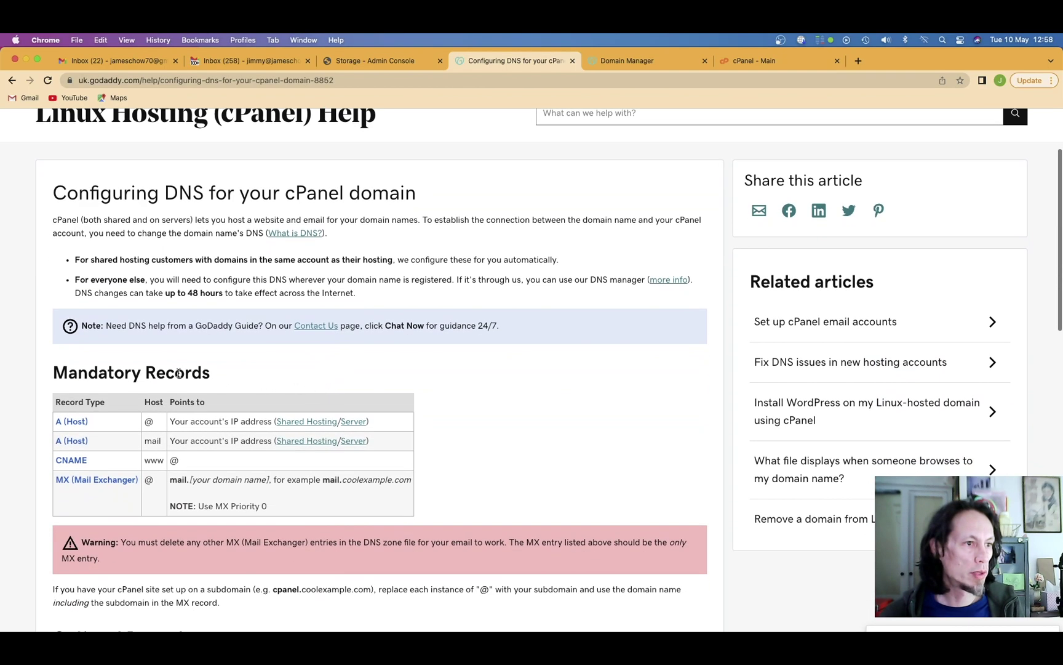
{"action": "scroll", "coordinate": [121, 403], "scroll_direction": "down", "scroll_amount": 4}
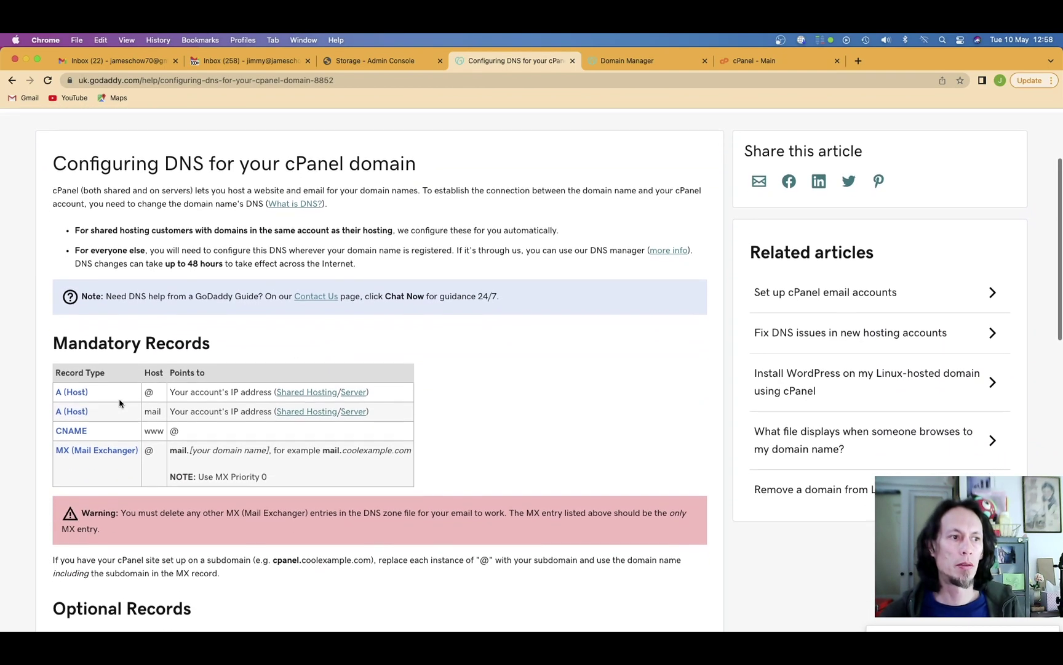
{"action": "scroll", "coordinate": [121, 403], "scroll_direction": "down", "scroll_amount": 8}
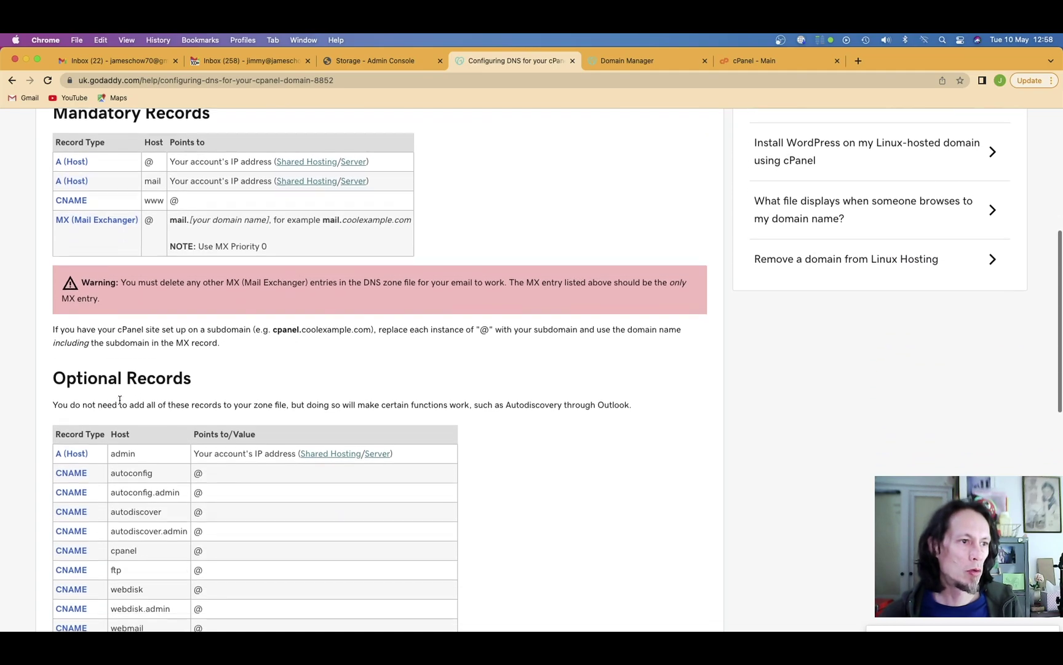
{"action": "scroll", "coordinate": [121, 403], "scroll_direction": "down", "scroll_amount": 2}
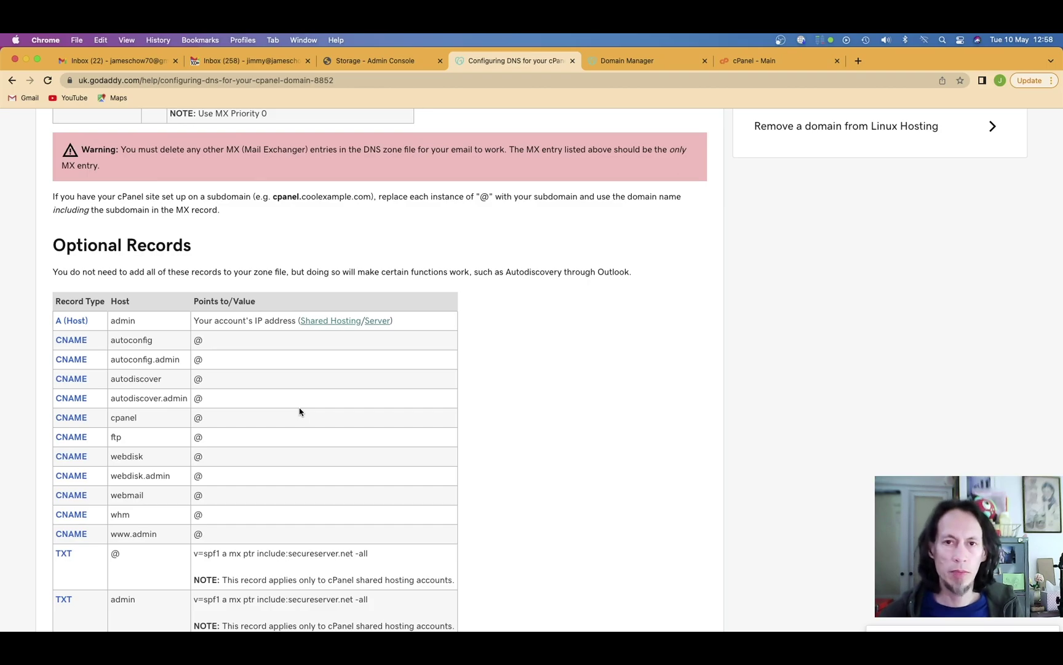
{"action": "scroll", "coordinate": [299, 411], "scroll_direction": "up", "scroll_amount": 11}
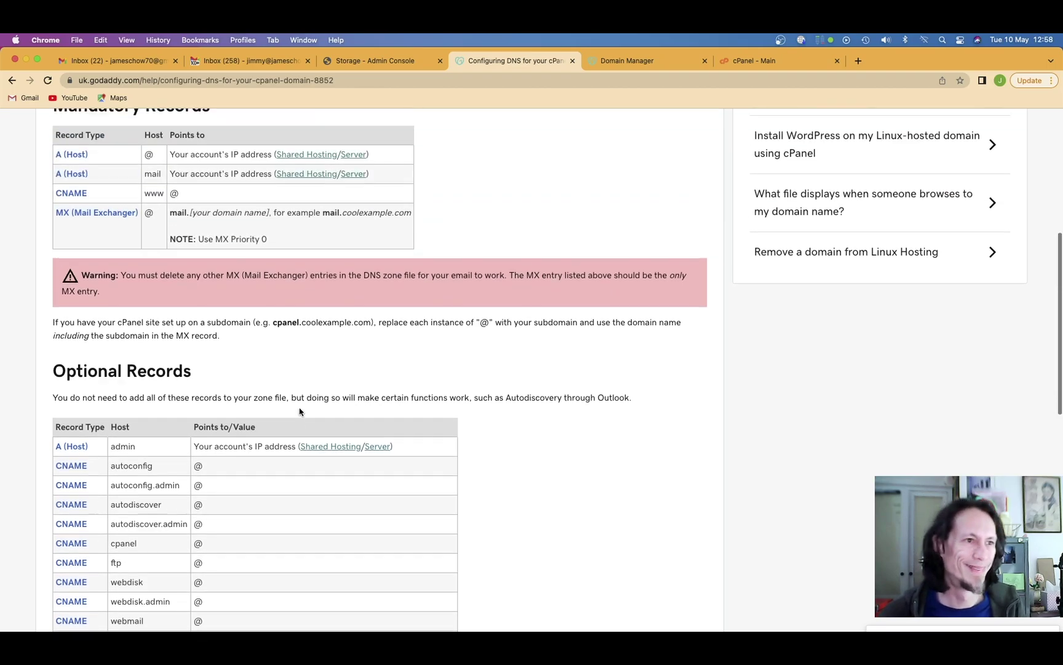
{"action": "scroll", "coordinate": [539, 317], "scroll_direction": "up", "scroll_amount": 6}
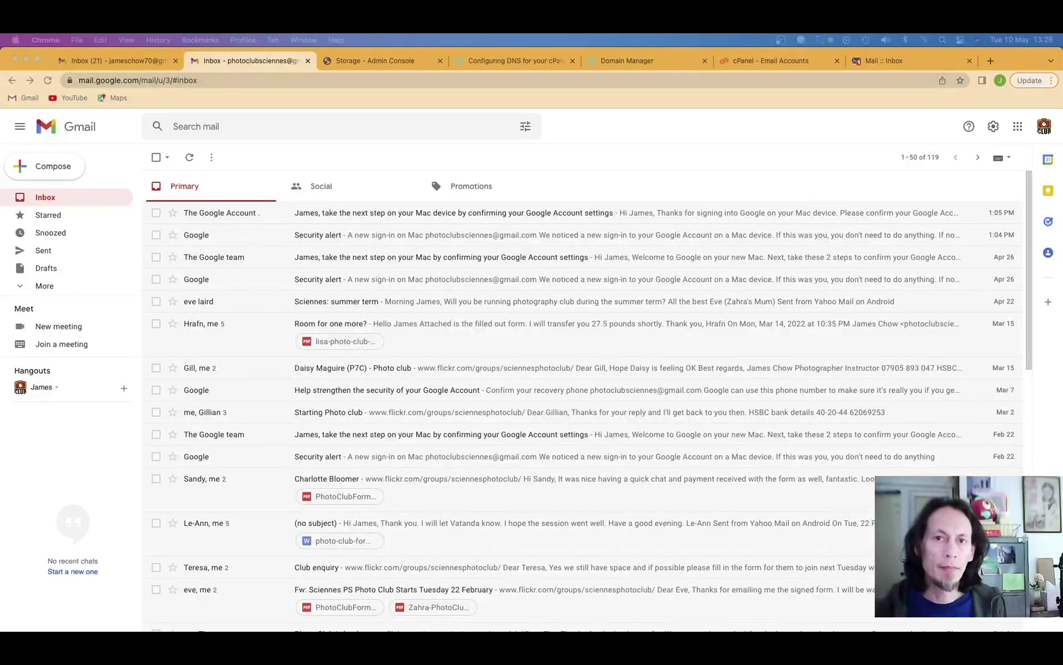
Compose an email to the domain mailbox address with the subject 'testing'.
{"action": "left_click", "coordinate": [613, 172]}
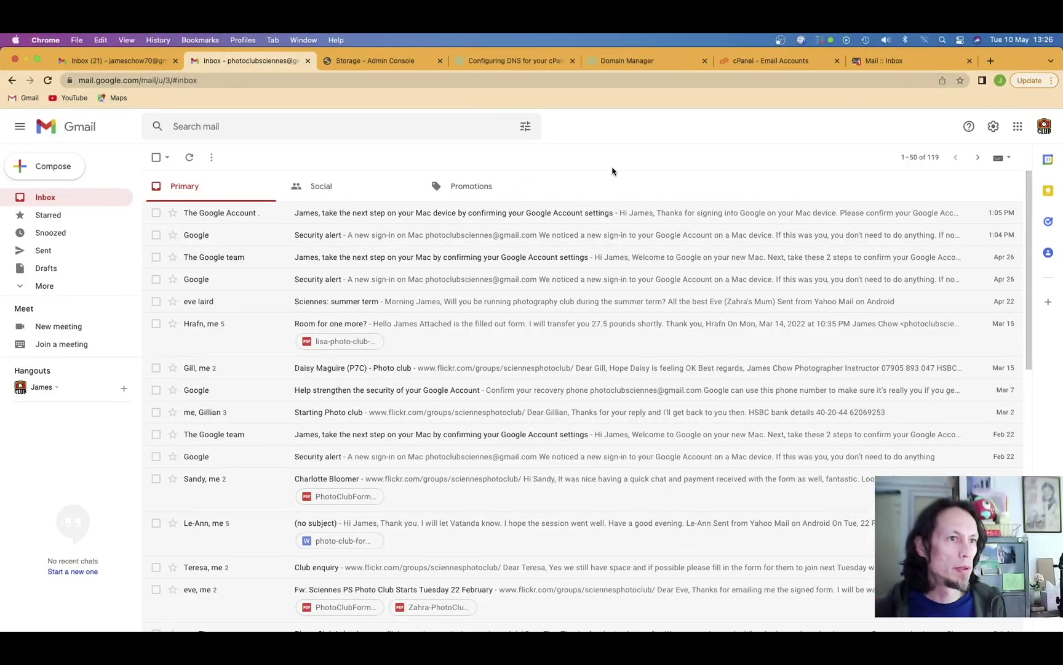
{"action": "left_click", "coordinate": [63, 165]}
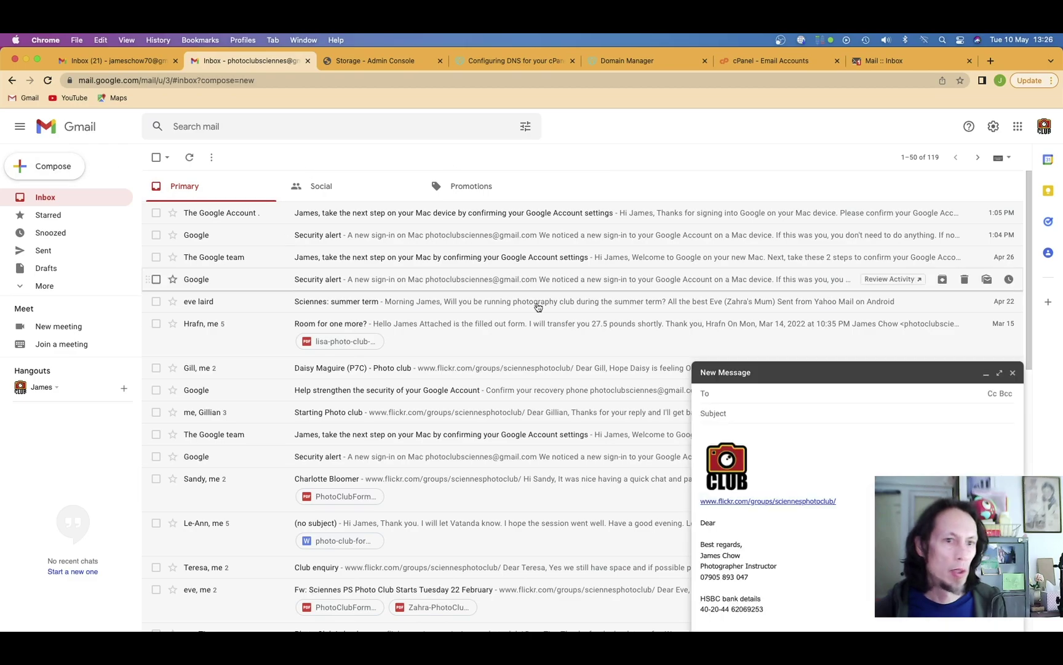
{"action": "key", "text": "Return"}
{"action": "key", "text": "Tab"}
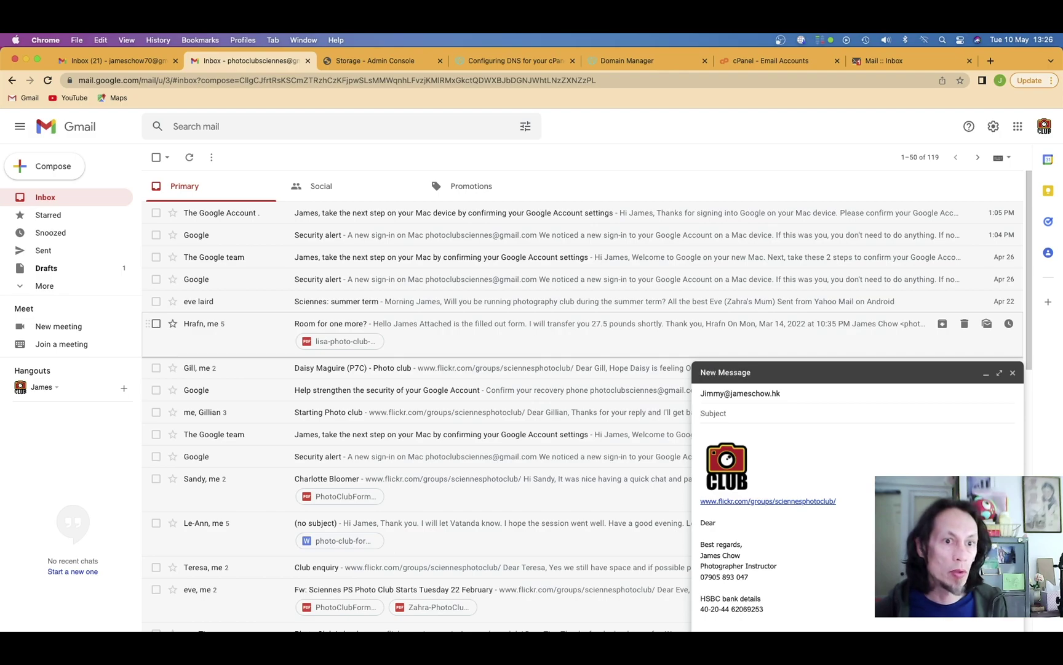
{"action": "type", "text": "rtesting"}
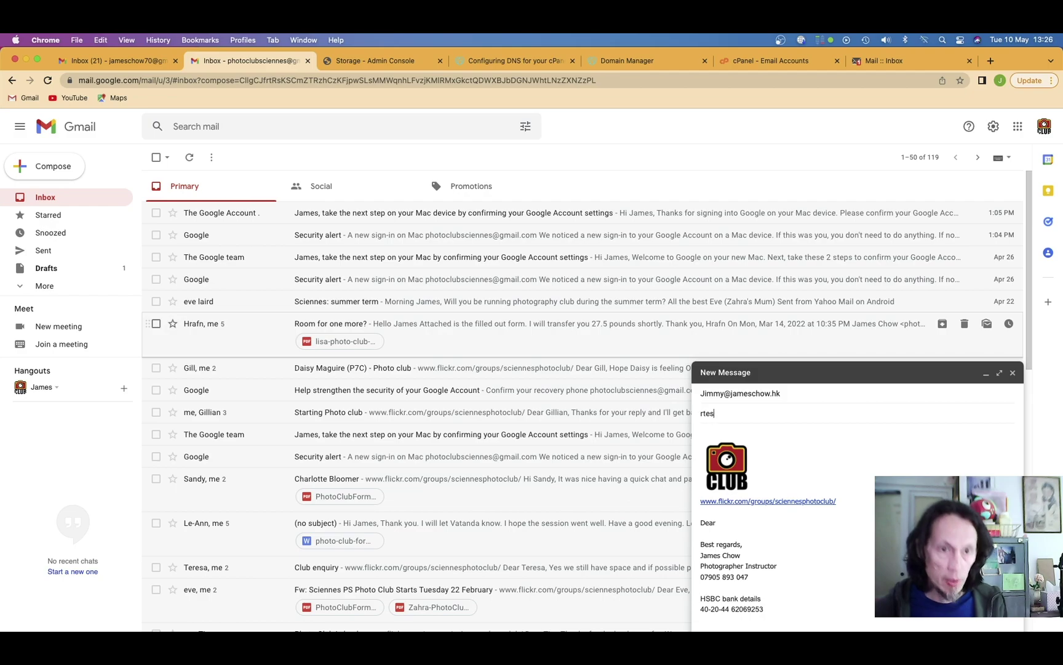
{"action": "key", "text": "BackSpace"}
{"action": "key", "text": "BackSpace"}
{"action": "key", "text": "BackSpace"}
{"action": "key", "text": "BackSpace"}
{"action": "key", "text": "BackSpace"}
{"action": "type", "text": "res"}
{"action": "key", "text": "BackSpace"}
{"action": "key", "text": "BackSpace"}
{"action": "key", "text": "BackSpace"}
{"action": "type", "text": "testing"}
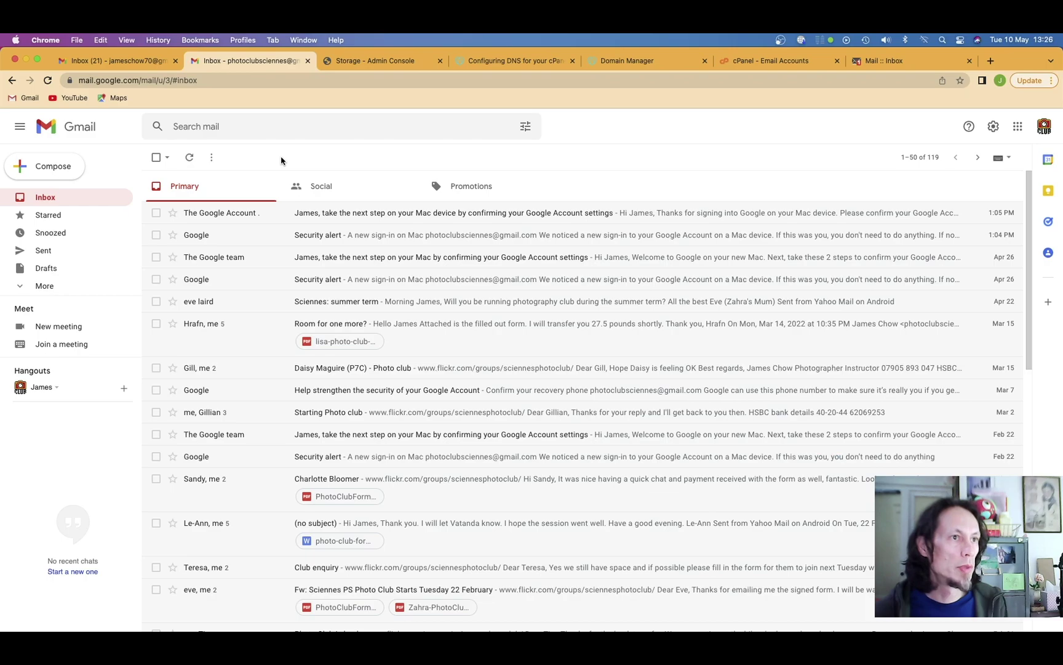
Check the sent 'testing' email, refresh Horde Webmail, then refresh the other Gmail inbox.
{"action": "left_click", "coordinate": [77, 250]}
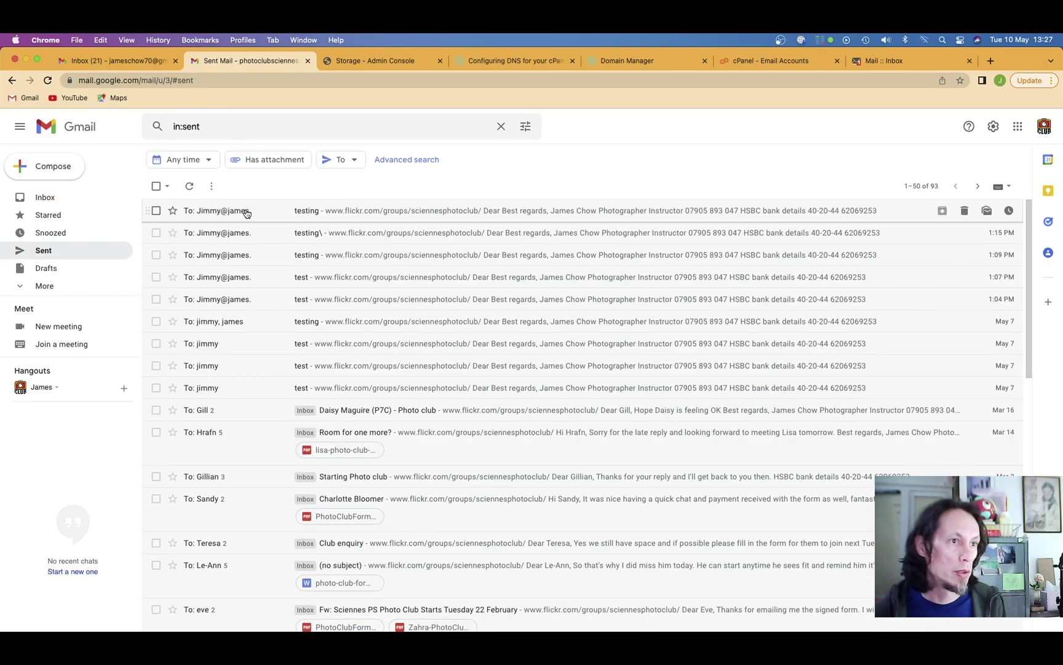
{"action": "left_click", "coordinate": [246, 213]}
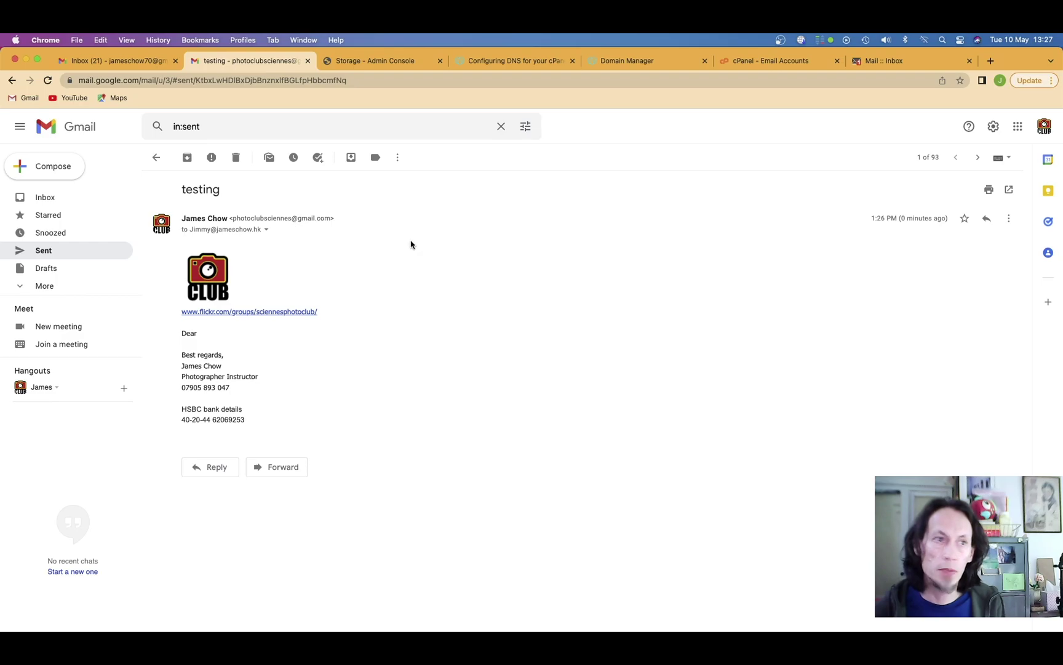
{"action": "left_click", "coordinate": [893, 63]}
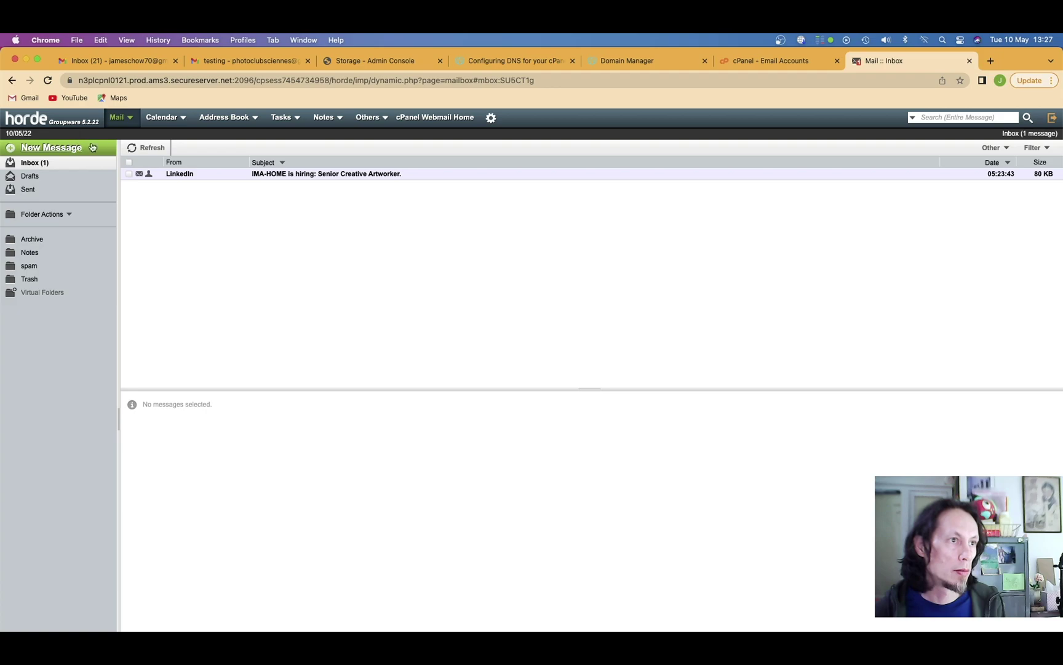
{"action": "left_click", "coordinate": [141, 147]}
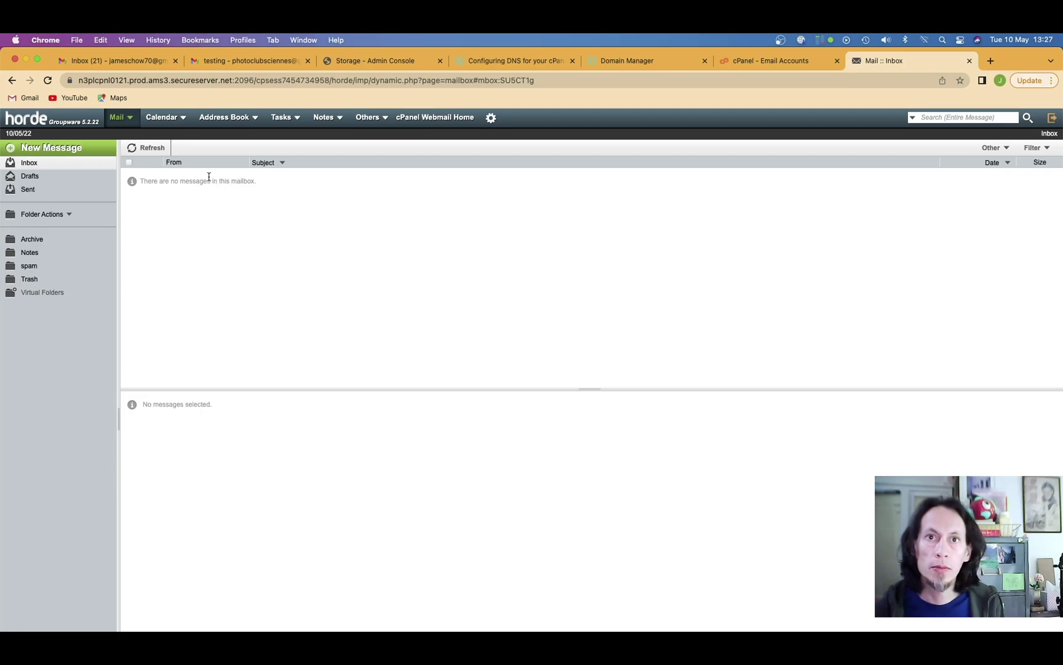
{"action": "left_click", "coordinate": [109, 61]}
{"action": "left_click", "coordinate": [189, 158]}
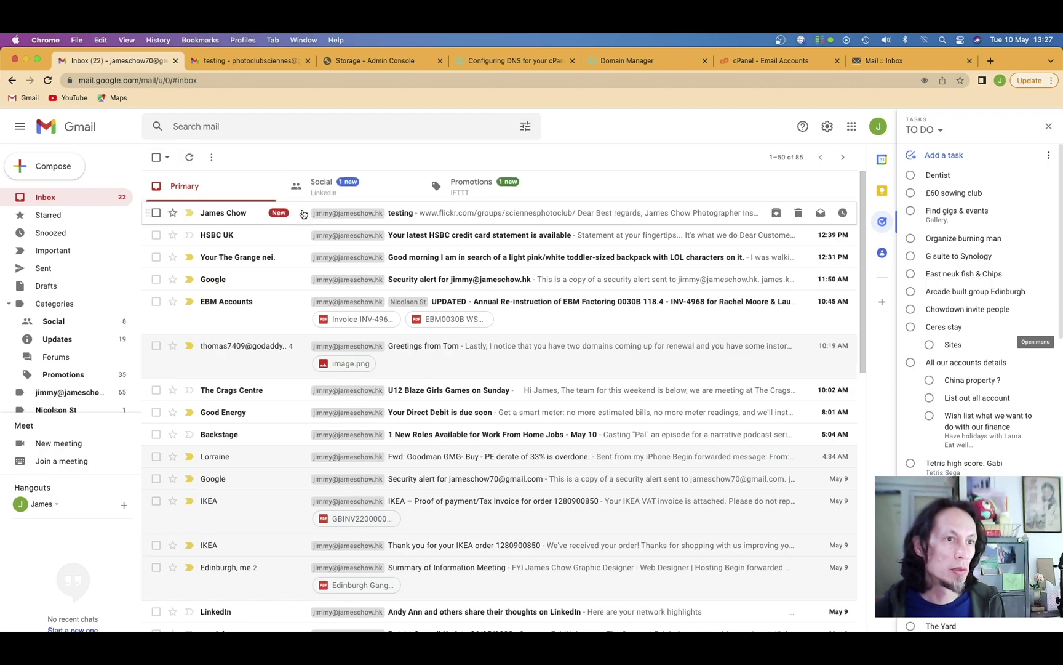
Open the received 'testing' email and reply with the cPanel domain address chosen as sender.
{"action": "left_click", "coordinate": [400, 214]}
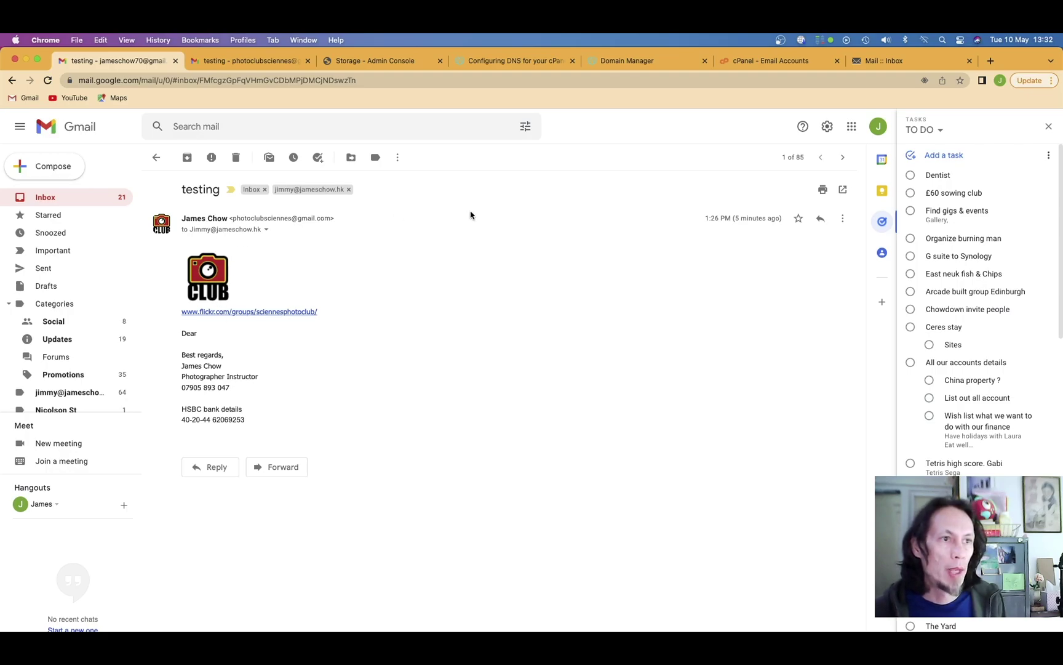
{"action": "left_click", "coordinate": [819, 222]}
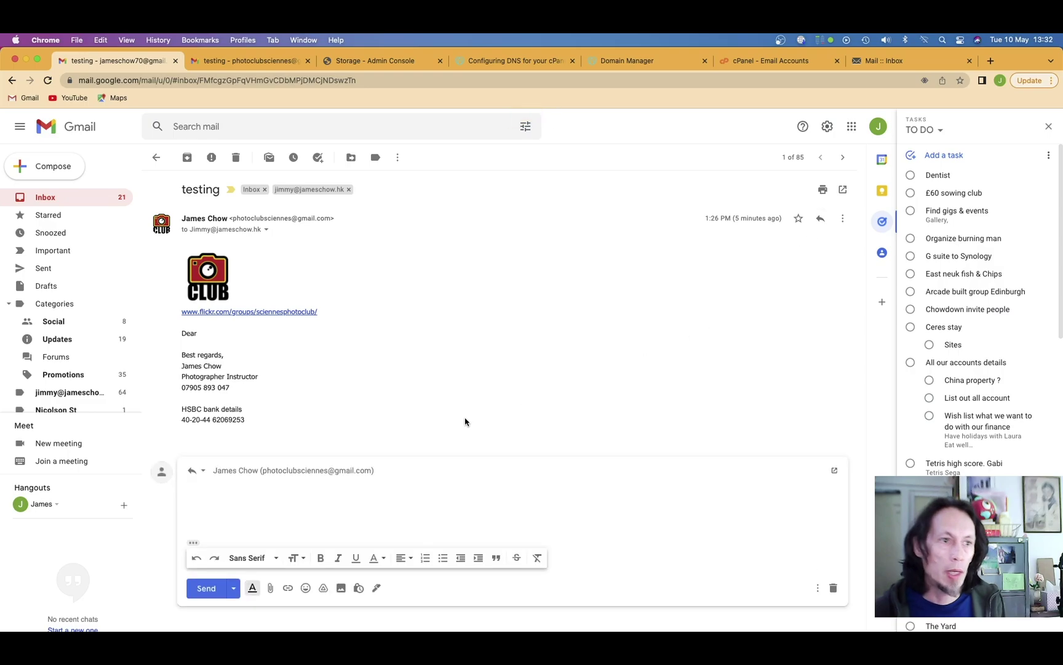
{"action": "left_click", "coordinate": [281, 474]}
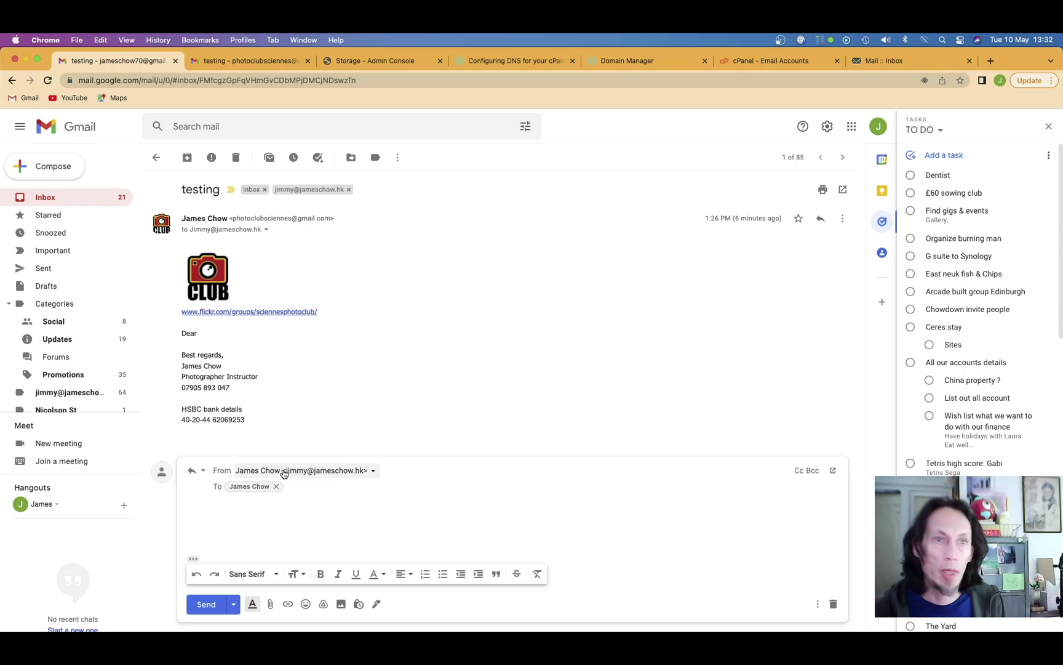
{"action": "left_click", "coordinate": [284, 473]}
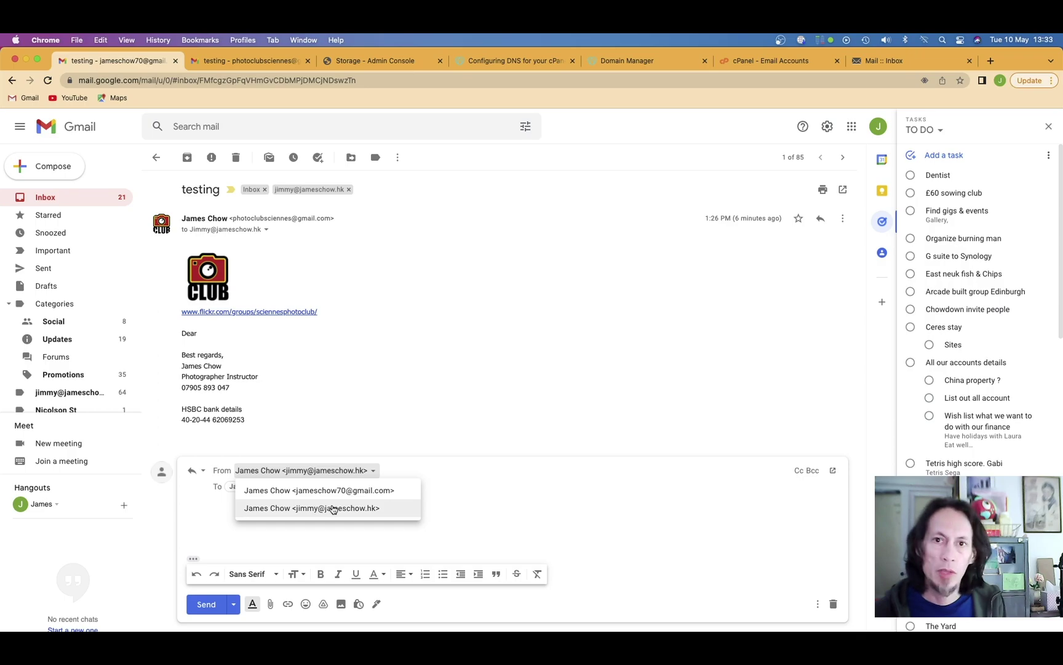
{"action": "left_click", "coordinate": [394, 431]}
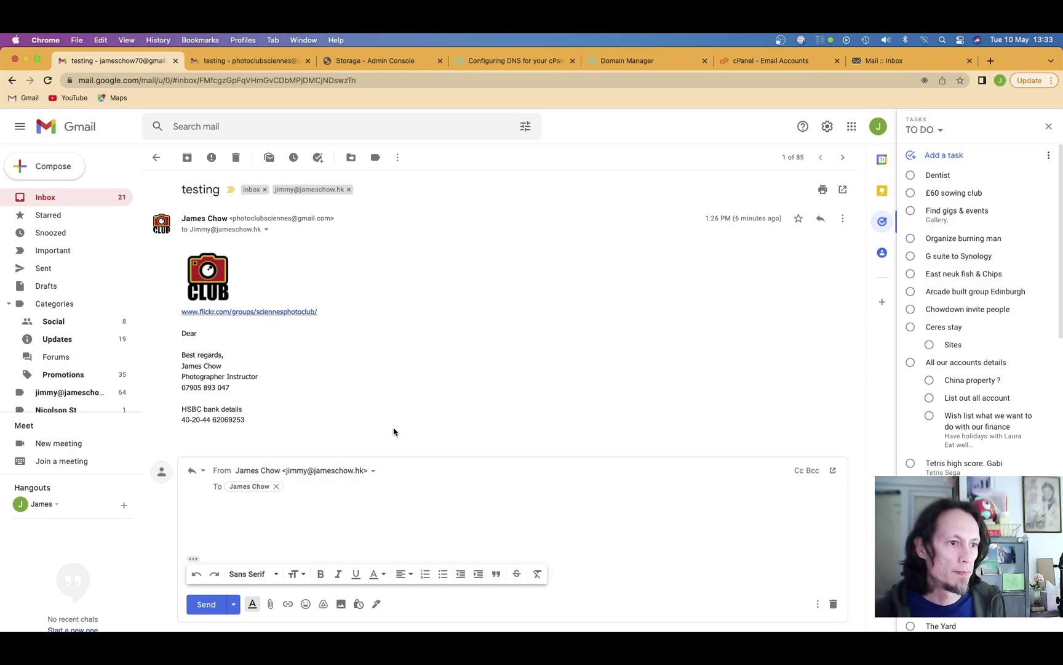
{"action": "left_click", "coordinate": [340, 472]}
{"action": "left_click", "coordinate": [341, 474]}
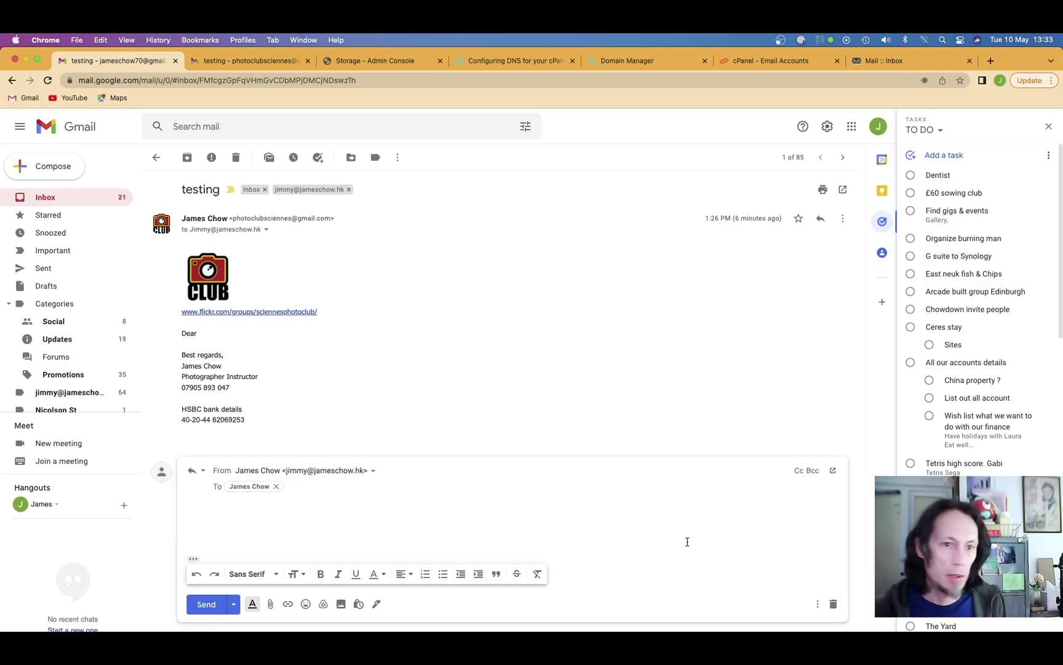